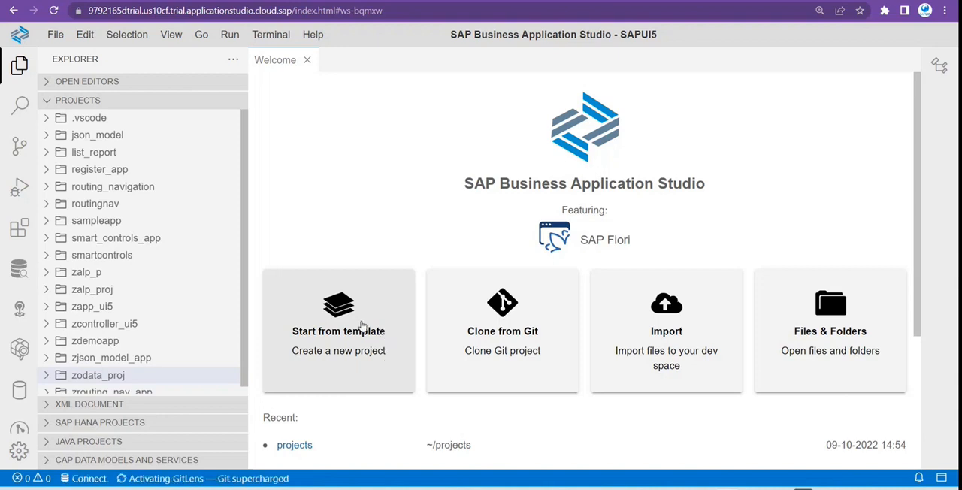
Start a new project from template using the SAP Fiori application generator.
{"action": "left_click", "coordinate": [362, 324]}
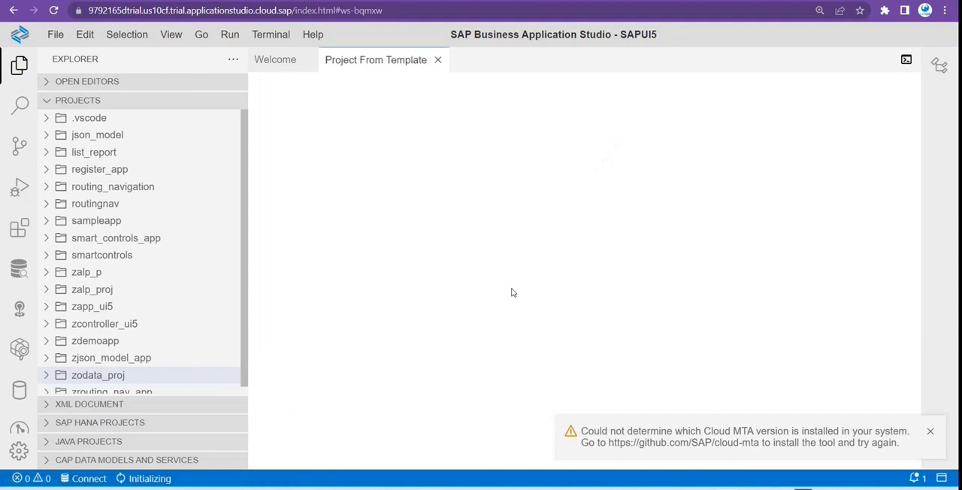
{"action": "left_click", "coordinate": [929, 430]}
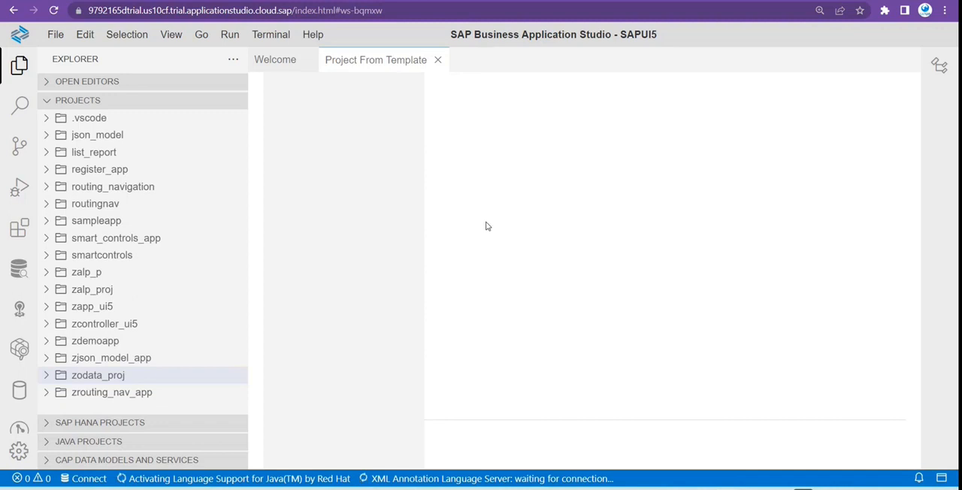
{"action": "scroll", "coordinate": [632, 245], "scroll_direction": "down", "scroll_amount": 3}
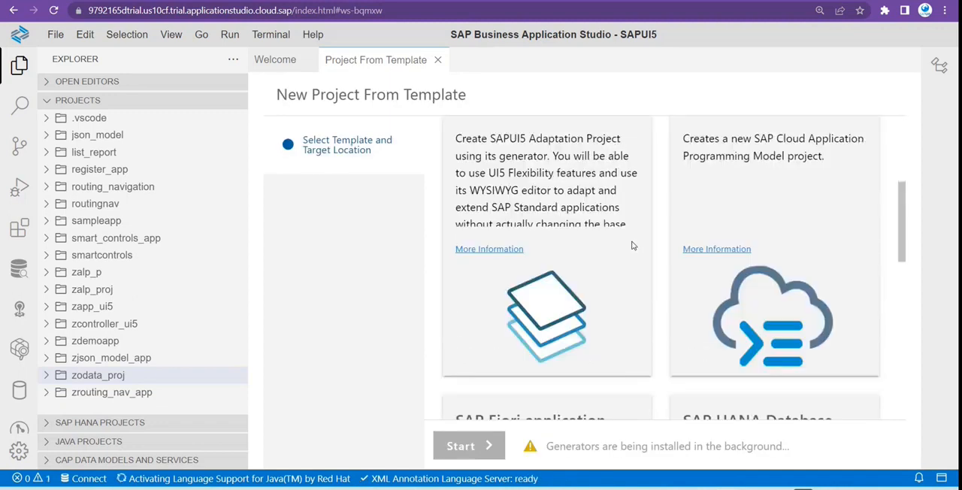
{"action": "scroll", "coordinate": [632, 245], "scroll_direction": "down", "scroll_amount": 3}
{"action": "left_click", "coordinate": [531, 293]}
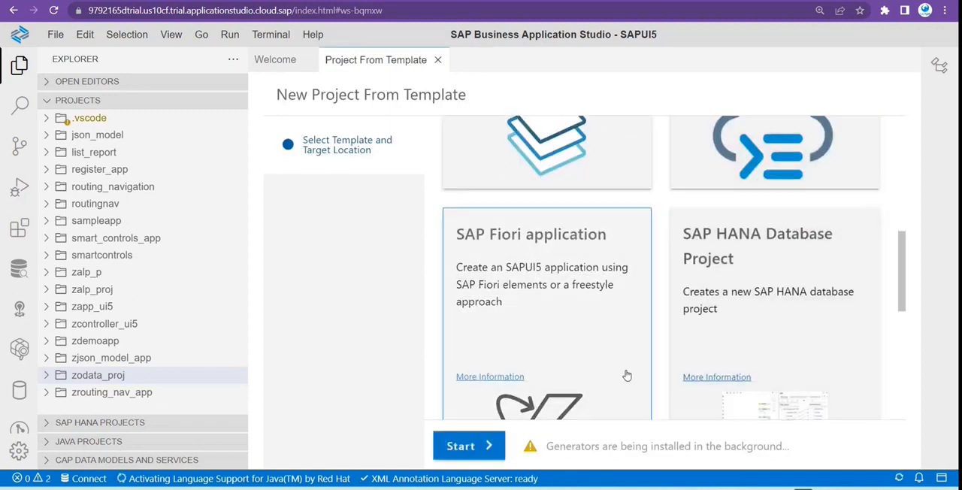
{"action": "left_click", "coordinate": [489, 446]}
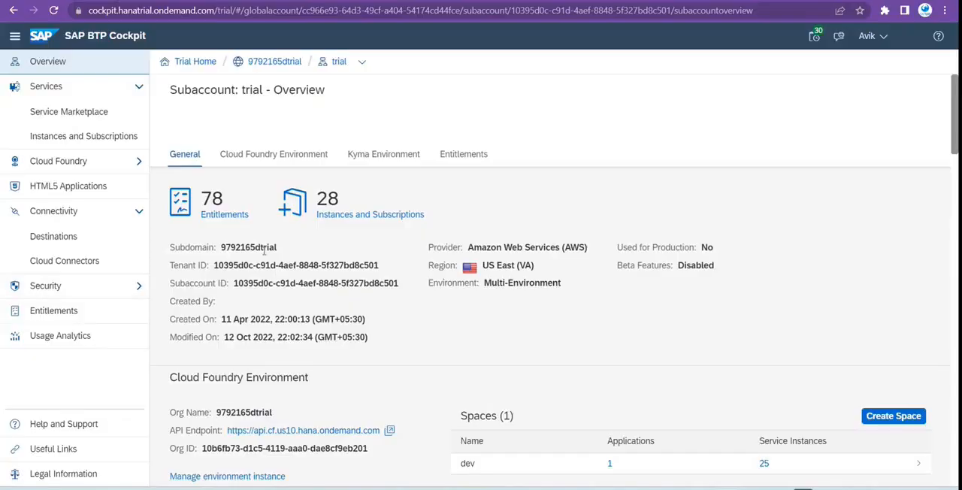
In SAP BTP Cockpit, check the subaccount's cloud connectors and open the S4-onPremise1 destination's configuration.
{"action": "left_click", "coordinate": [66, 262]}
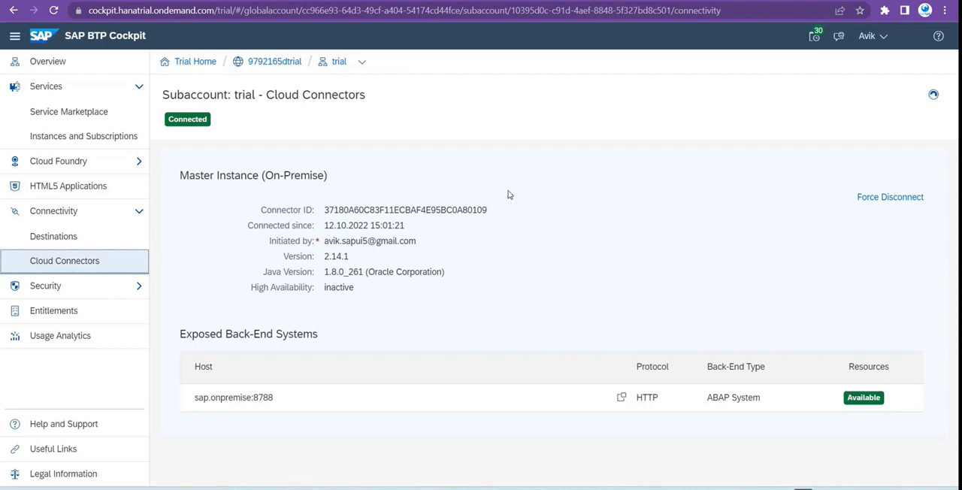
{"action": "left_click", "coordinate": [113, 236]}
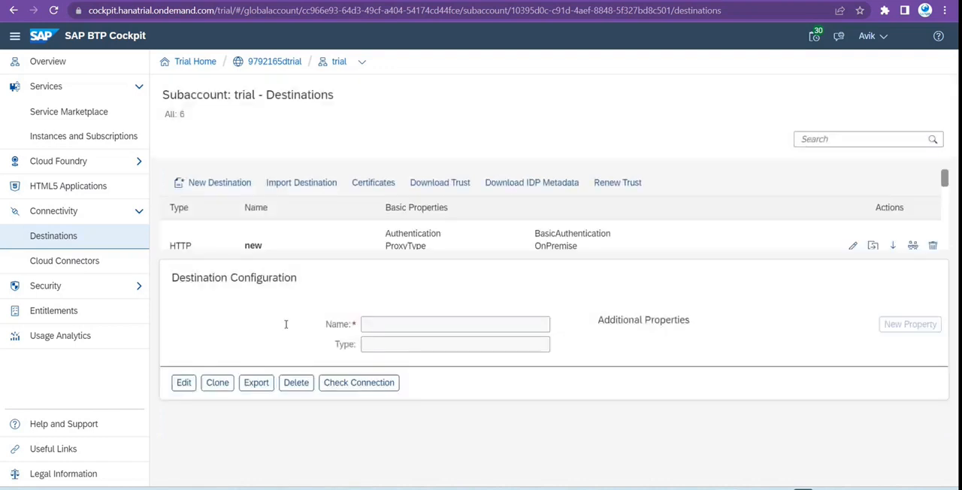
{"action": "scroll", "coordinate": [323, 405], "scroll_direction": "down", "scroll_amount": 2}
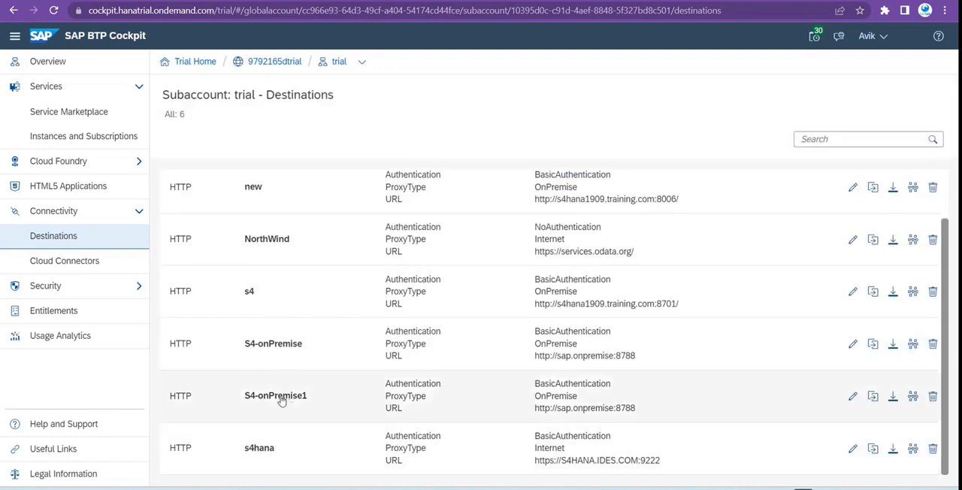
{"action": "left_click", "coordinate": [501, 399]}
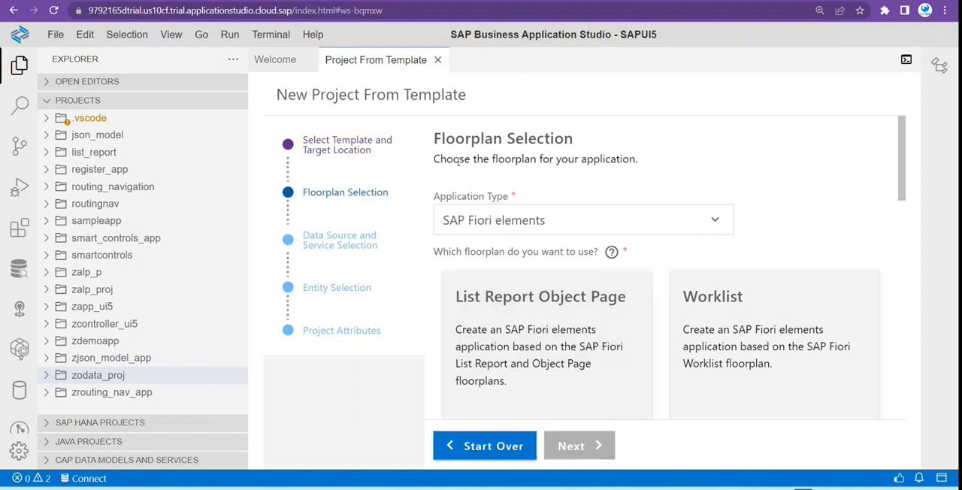
Return to SAP Business Application Studio and select the List Report Object Page floorplan for the SAP Fiori elements application.
{"action": "left_click_drag", "start_coordinate": [434, 158], "coordinate": [638, 158]}
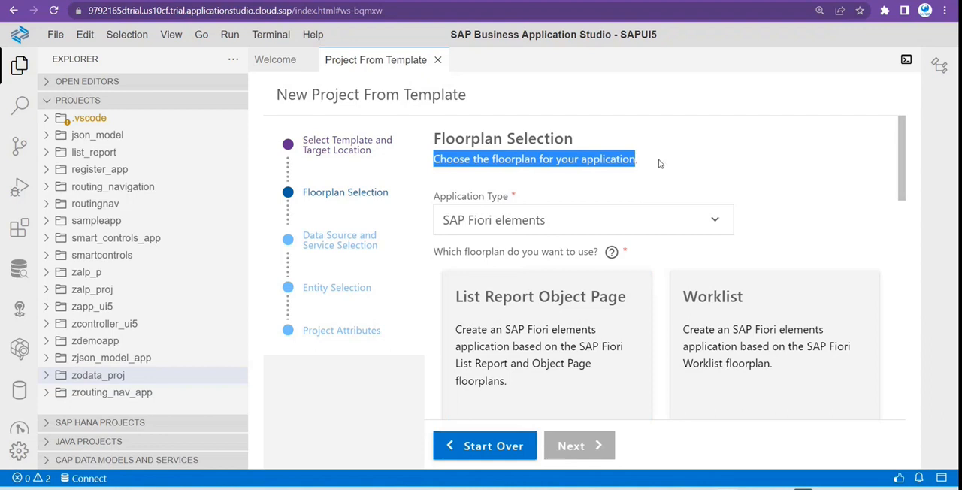
{"action": "left_click", "coordinate": [659, 163]}
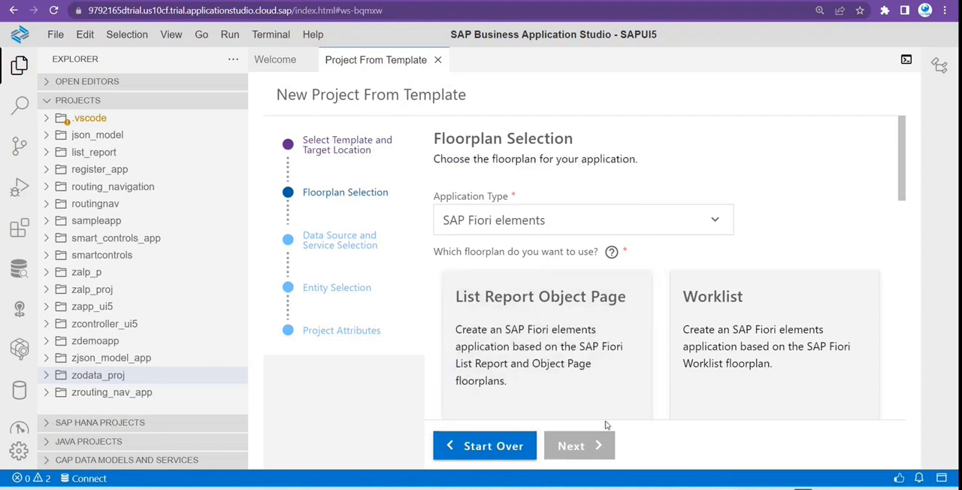
{"action": "scroll", "coordinate": [647, 350], "scroll_direction": "down", "scroll_amount": 3}
{"action": "scroll", "coordinate": [579, 365], "scroll_direction": "up", "scroll_amount": 3}
{"action": "scroll", "coordinate": [649, 350], "scroll_direction": "down", "scroll_amount": 3}
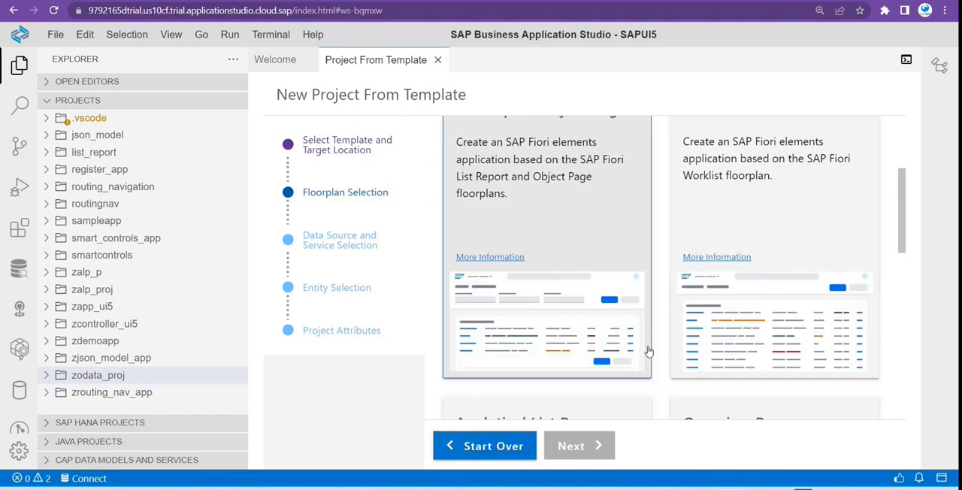
{"action": "scroll", "coordinate": [613, 352], "scroll_direction": "up", "scroll_amount": 1}
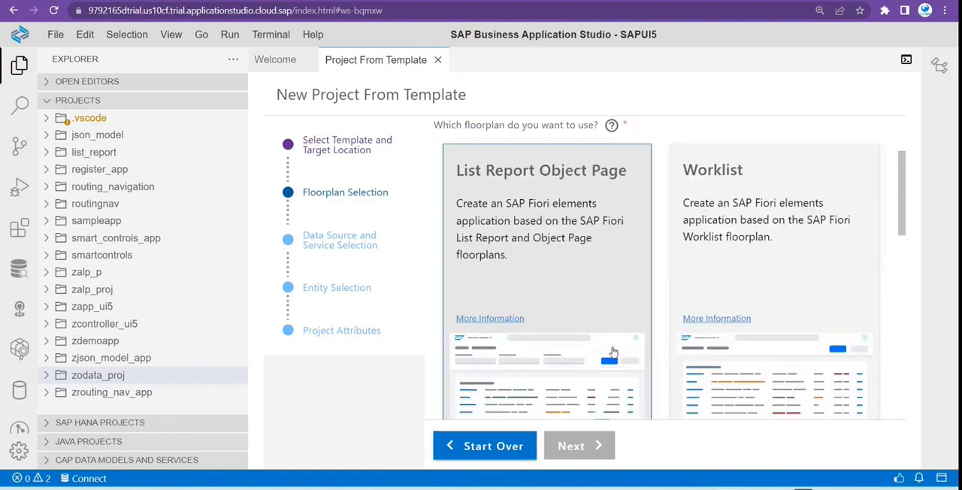
{"action": "left_click", "coordinate": [613, 352]}
{"action": "scroll", "coordinate": [600, 329], "scroll_direction": "up", "scroll_amount": 2}
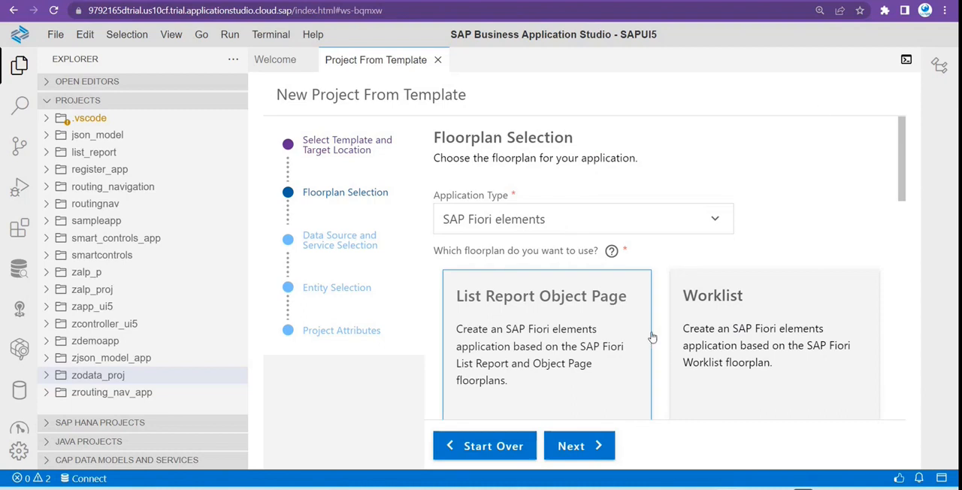
Look through the other available SAP Fiori elements floorplans, down to Form Entry Object Page and Flexible Programming Model.
{"action": "scroll", "coordinate": [625, 360], "scroll_direction": "down", "scroll_amount": 3}
{"action": "scroll", "coordinate": [624, 359], "scroll_direction": "down", "scroll_amount": 3}
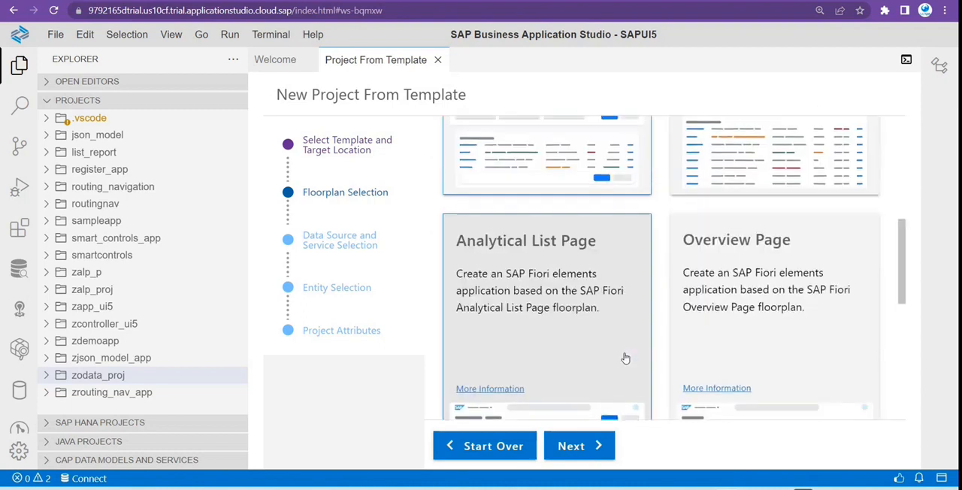
{"action": "scroll", "coordinate": [620, 346], "scroll_direction": "up", "scroll_amount": 6}
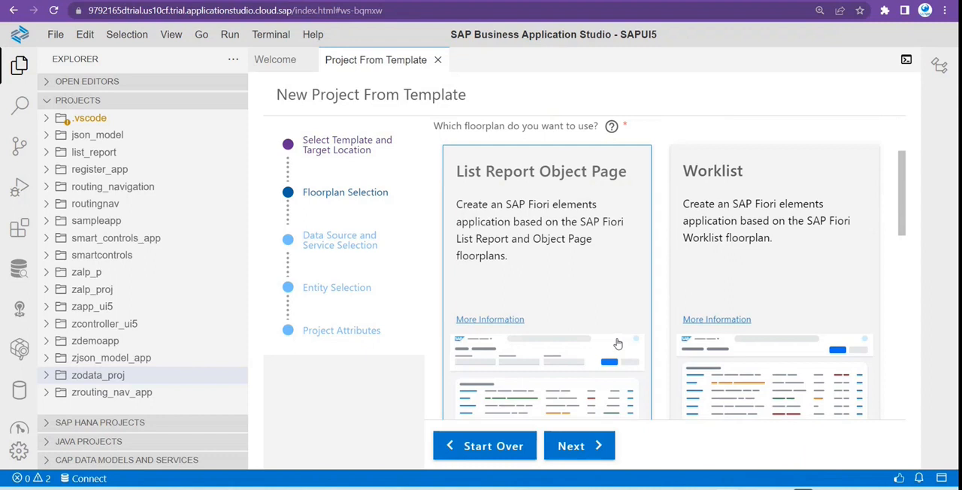
{"action": "scroll", "coordinate": [618, 342], "scroll_direction": "up", "scroll_amount": 2}
{"action": "scroll", "coordinate": [619, 340], "scroll_direction": "down", "scroll_amount": 6}
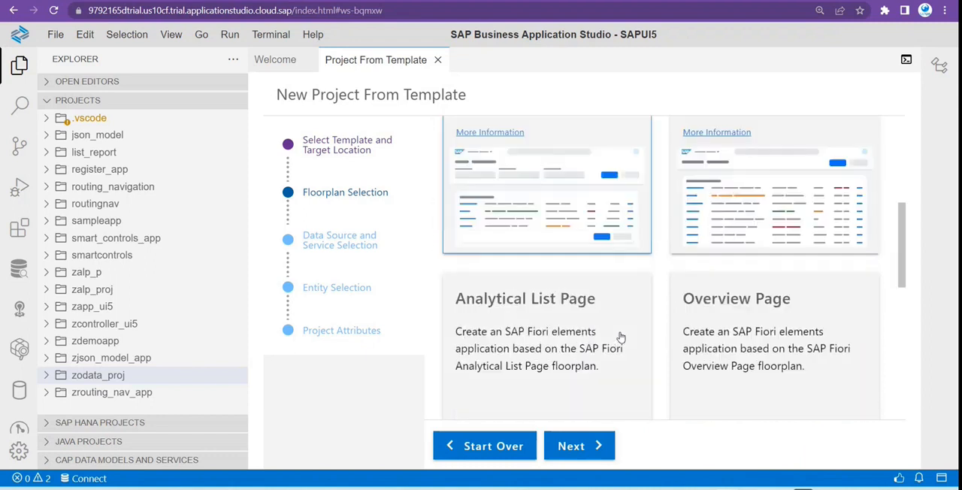
{"action": "scroll", "coordinate": [654, 354], "scroll_direction": "up", "scroll_amount": 4}
{"action": "scroll", "coordinate": [607, 316], "scroll_direction": "up", "scroll_amount": 3}
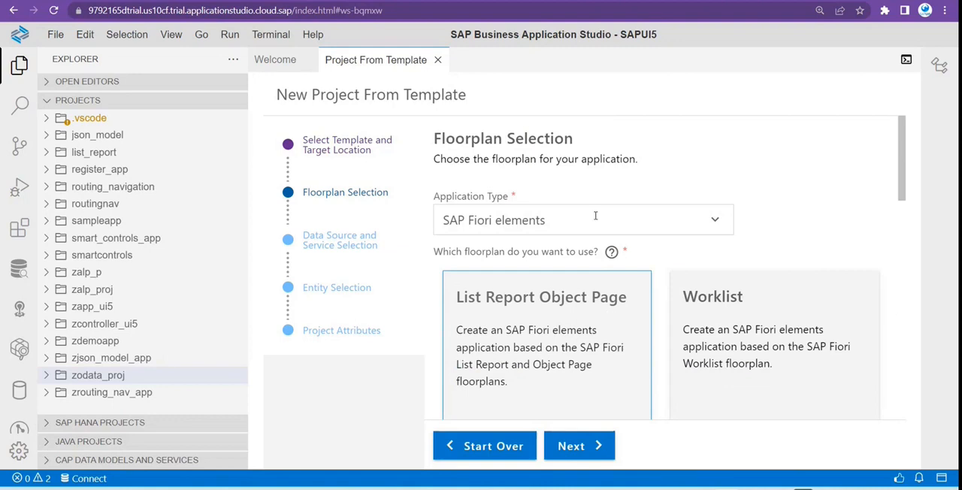
{"action": "scroll", "coordinate": [790, 281], "scroll_direction": "down", "scroll_amount": 8}
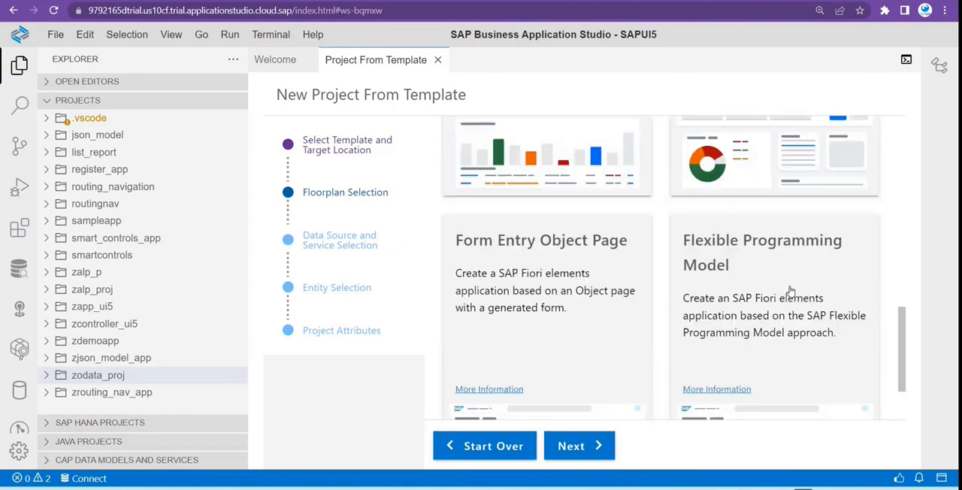
{"action": "scroll", "coordinate": [788, 290], "scroll_direction": "down", "scroll_amount": 1}
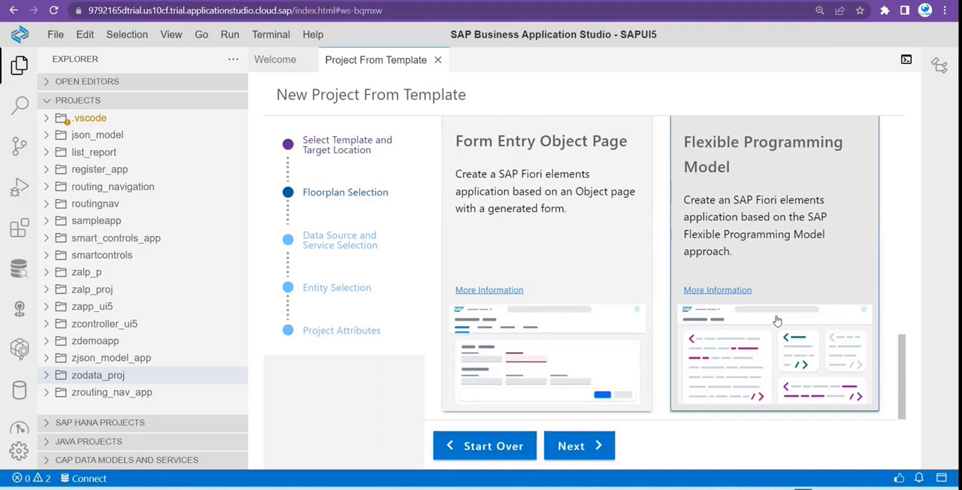
{"action": "scroll", "coordinate": [781, 308], "scroll_direction": "up", "scroll_amount": 4}
{"action": "scroll", "coordinate": [778, 322], "scroll_direction": "up", "scroll_amount": 5}
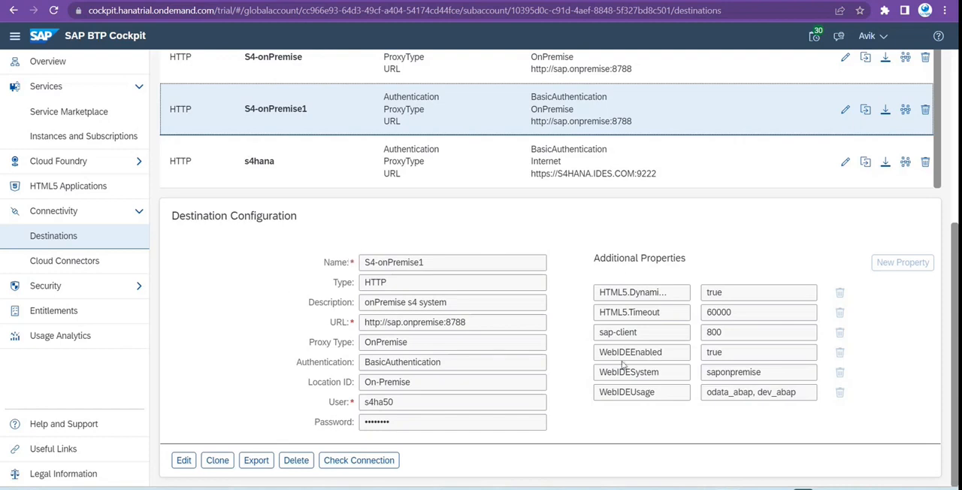
In SAP BTP Cockpit, examine the additional properties of the S4-onPremise1 destination, especially the WebIDEUsage value.
{"action": "left_click_drag", "start_coordinate": [705, 391], "coordinate": [798, 391]}
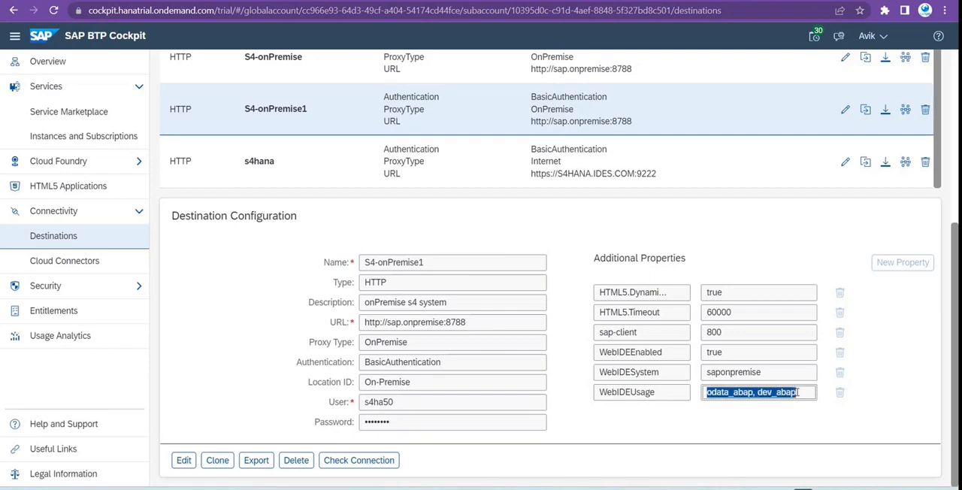
{"action": "left_click", "coordinate": [708, 393]}
{"action": "left_click_drag", "start_coordinate": [707, 393], "coordinate": [798, 394]}
{"action": "left_click", "coordinate": [598, 227]}
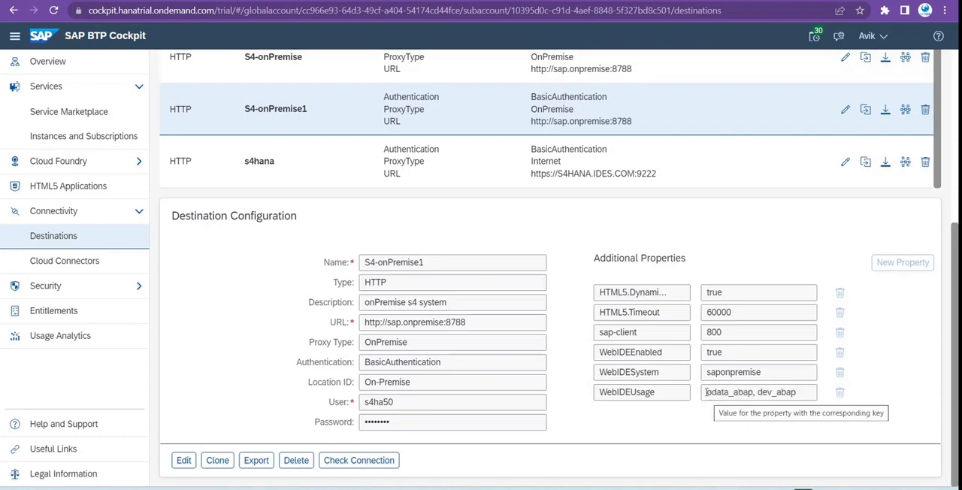
{"action": "left_click_drag", "start_coordinate": [707, 392], "coordinate": [801, 392]}
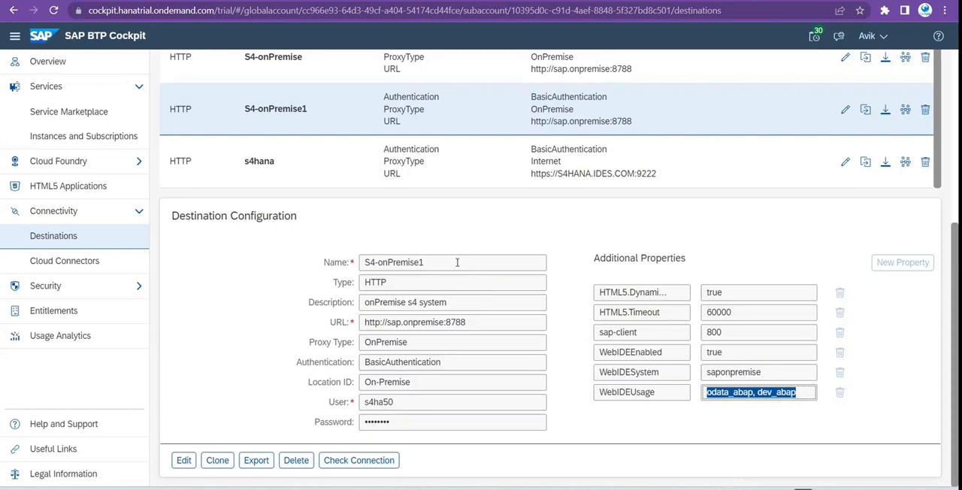
{"action": "left_click_drag", "start_coordinate": [704, 394], "coordinate": [793, 395]}
{"action": "left_click", "coordinate": [701, 428]}
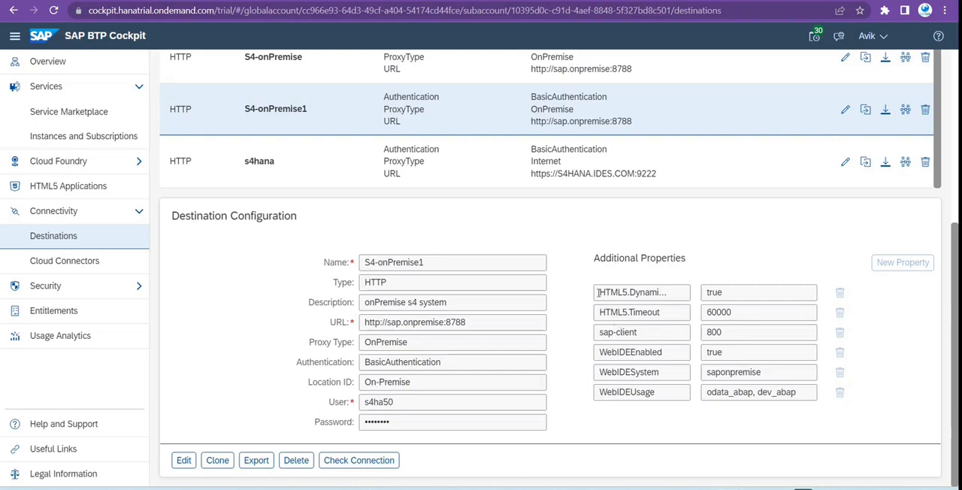
{"action": "left_click_drag", "start_coordinate": [598, 292], "coordinate": [682, 295]}
{"action": "left_click_drag", "start_coordinate": [600, 311], "coordinate": [662, 312]}
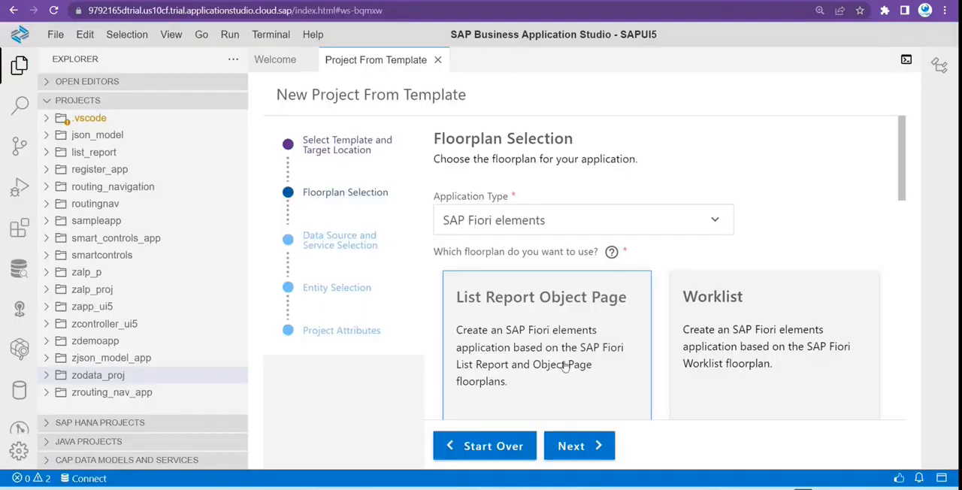
Back in SAP Business Application Studio, continue with the List Report Object Page floorplan to the data source and service selection.
{"action": "scroll", "coordinate": [565, 367], "scroll_direction": "down", "scroll_amount": 3}
{"action": "scroll", "coordinate": [638, 382], "scroll_direction": "down", "scroll_amount": 6}
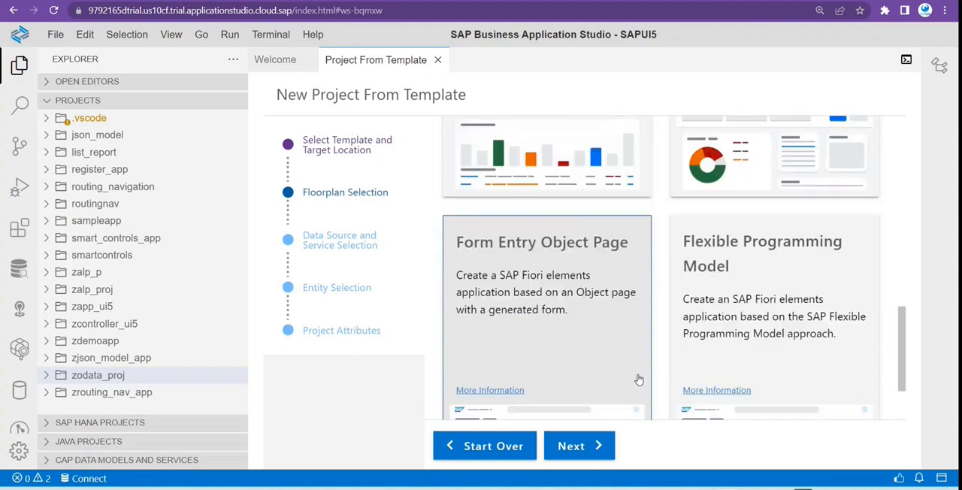
{"action": "scroll", "coordinate": [664, 372], "scroll_direction": "up", "scroll_amount": 3}
{"action": "scroll", "coordinate": [664, 371], "scroll_direction": "up", "scroll_amount": 5}
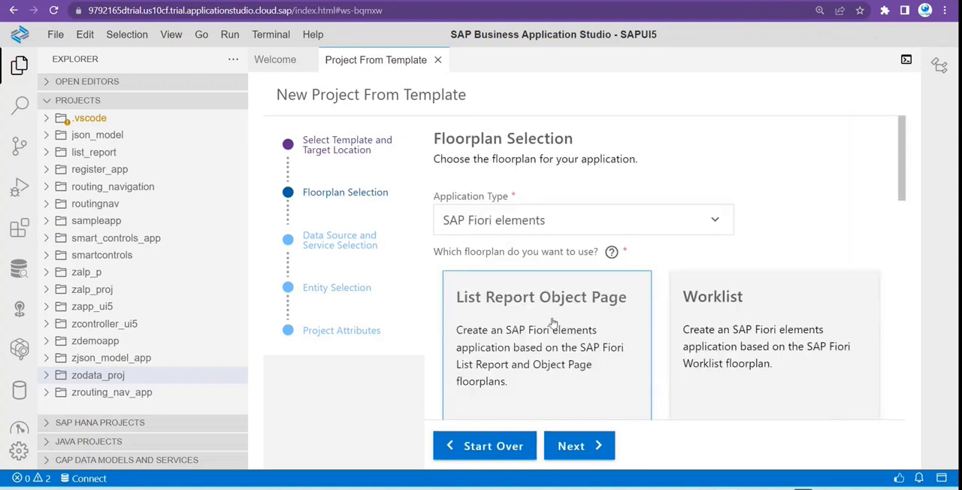
{"action": "left_click", "coordinate": [571, 446]}
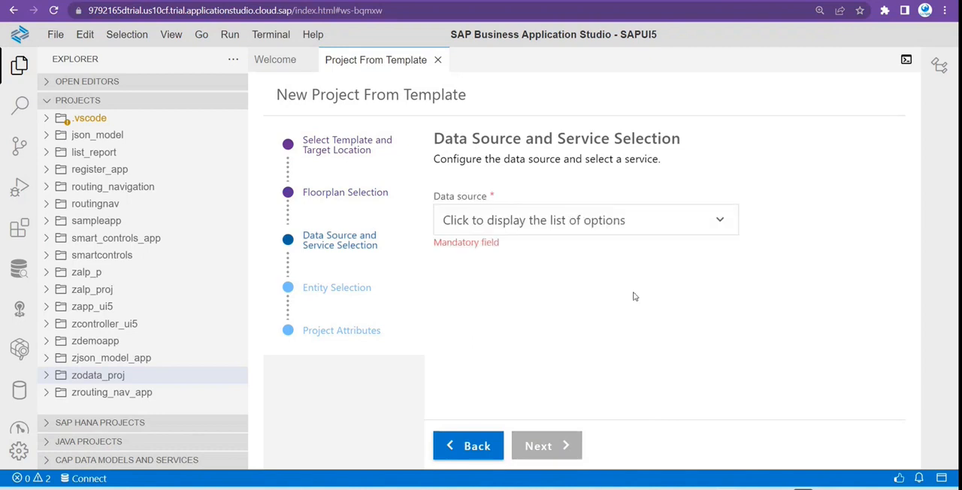
Set the data source to Connect to a System, choose the S4-onPremise1 system and try to continue to the entity selection.
{"action": "left_click", "coordinate": [720, 220]}
{"action": "left_click", "coordinate": [720, 219]}
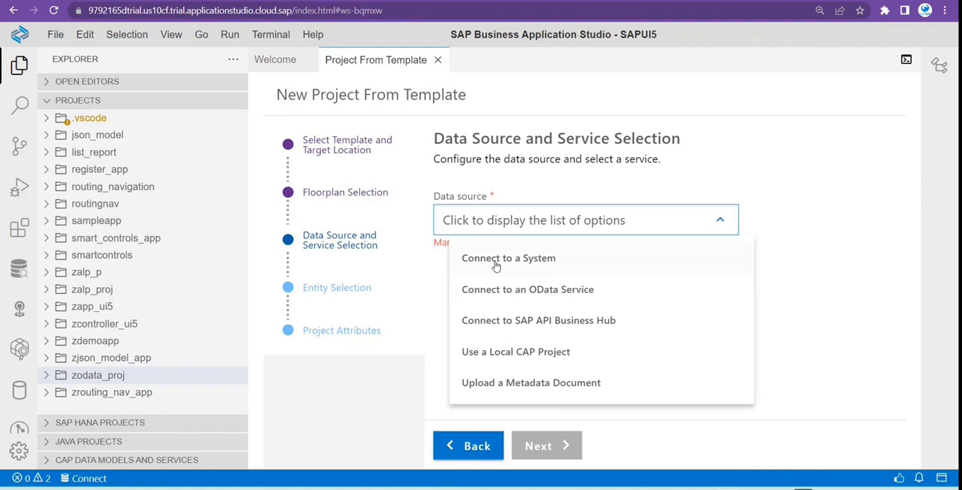
{"action": "left_click", "coordinate": [527, 260]}
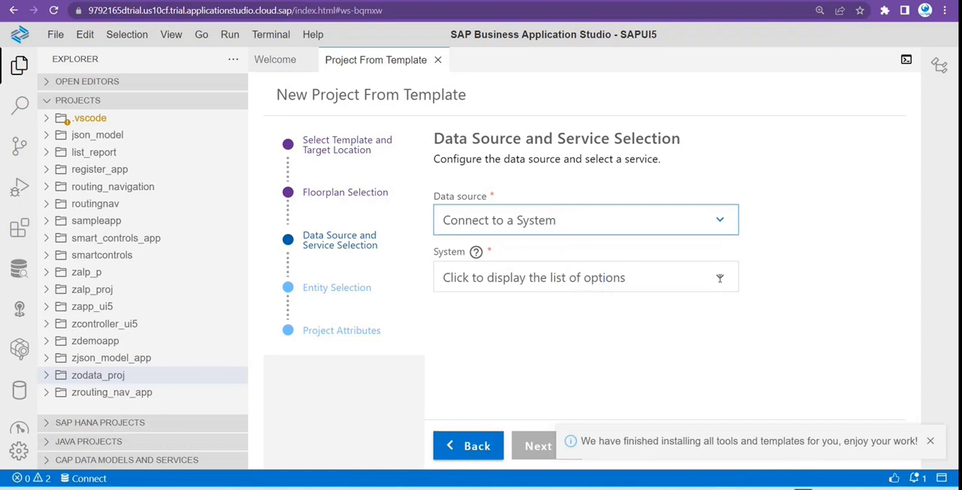
{"action": "left_click", "coordinate": [929, 440]}
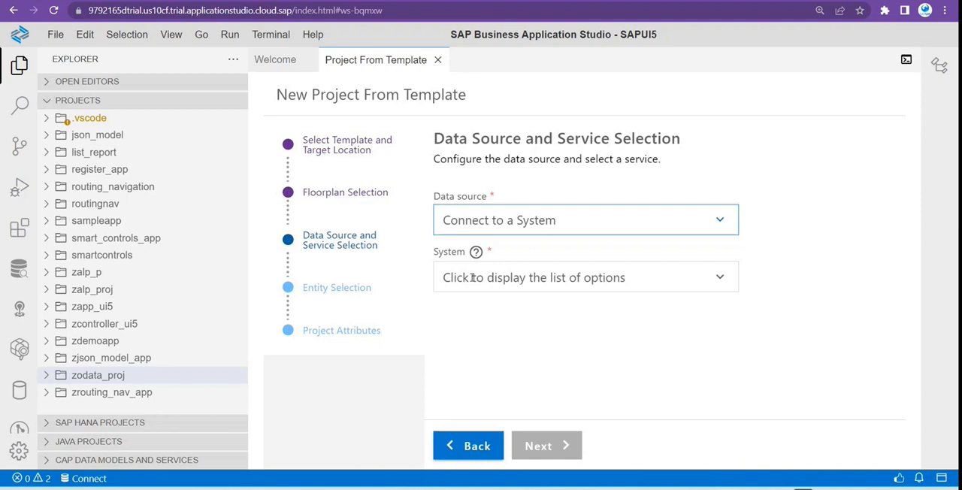
{"action": "left_click", "coordinate": [720, 276]}
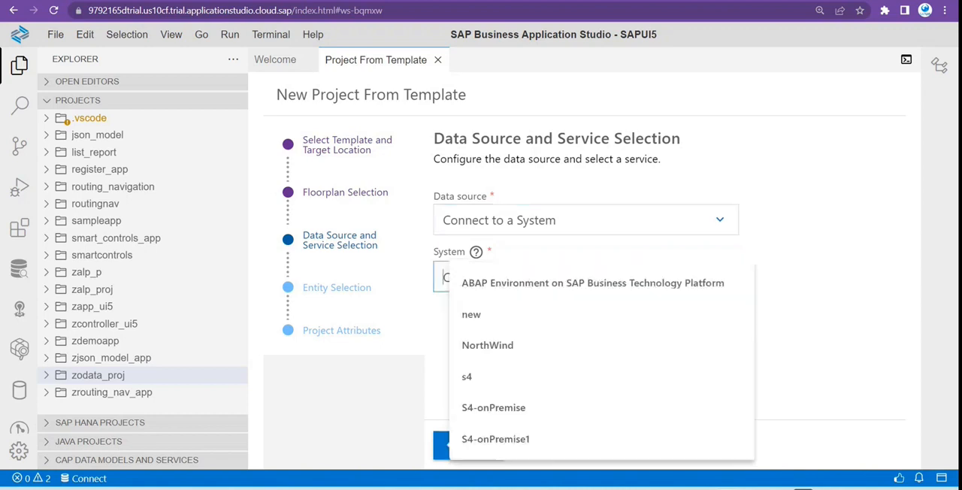
{"action": "left_click", "coordinate": [533, 439]}
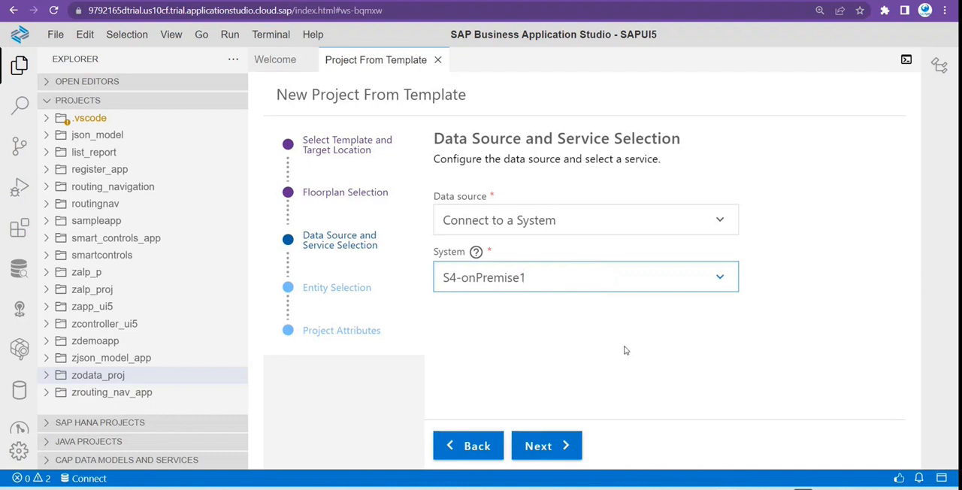
{"action": "left_click", "coordinate": [565, 445]}
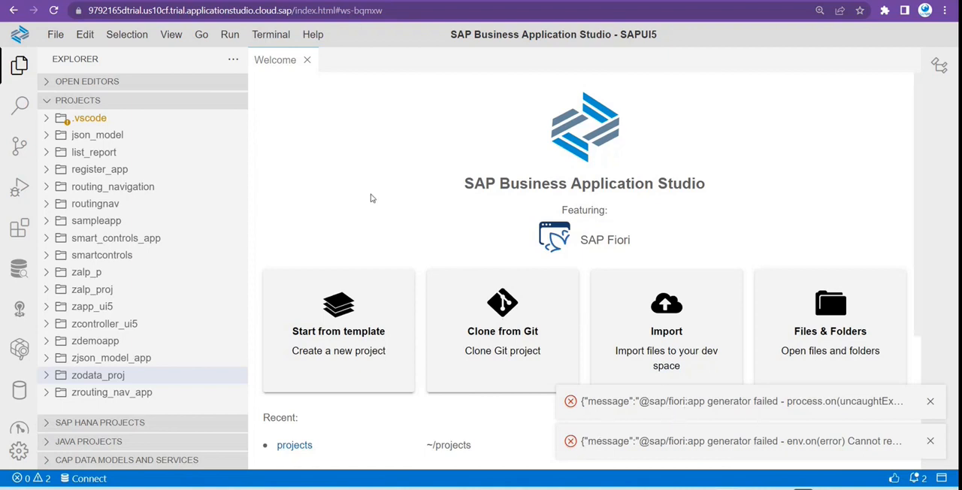
Reload the SAP Business Application Studio workspace and close the blank Project From Template page.
{"action": "key", "text": "F5"}
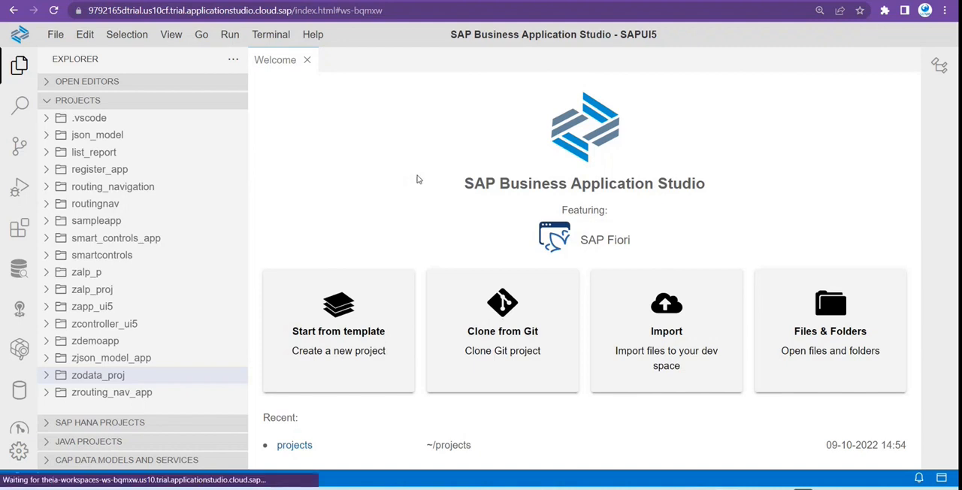
{"action": "left_click", "coordinate": [363, 350]}
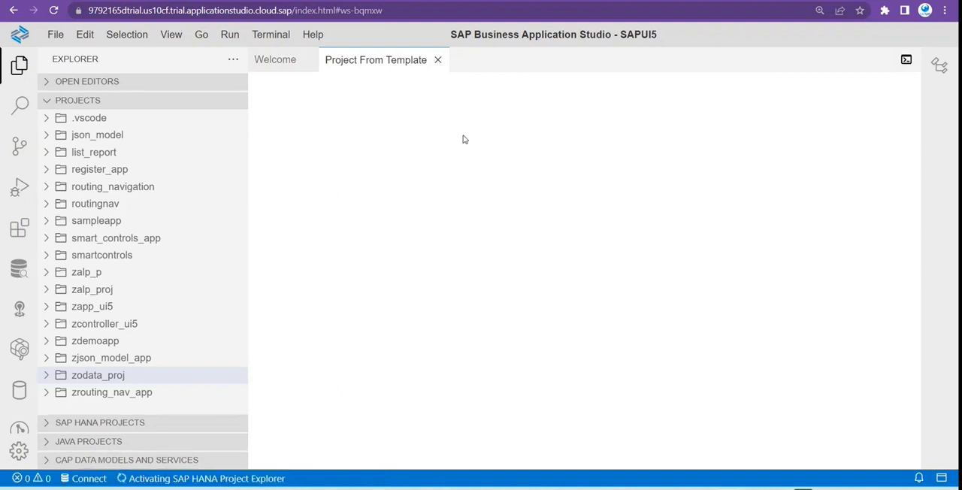
{"action": "left_click", "coordinate": [438, 60]}
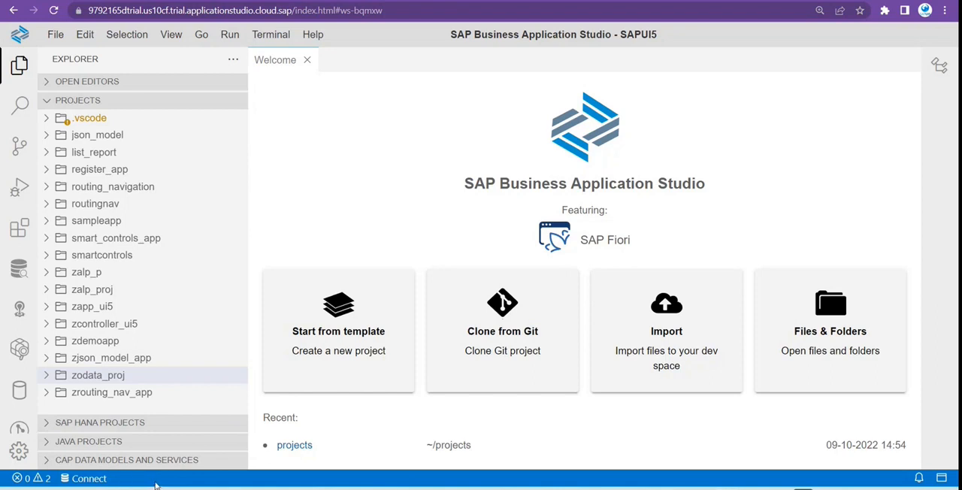
Start a new project from the SAP Fiori application template and choose the SAP Fiori elements List Report Object Page floorplan.
{"action": "left_click", "coordinate": [357, 341]}
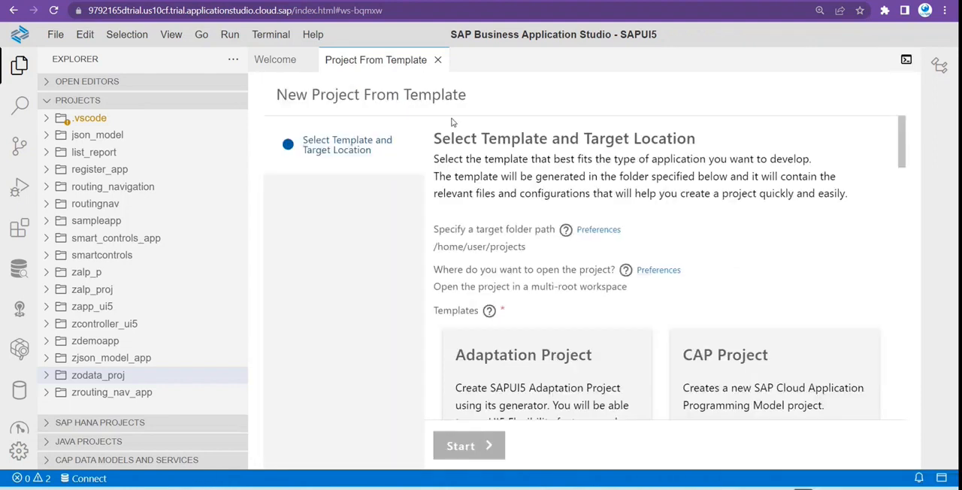
{"action": "scroll", "coordinate": [531, 275], "scroll_direction": "down", "scroll_amount": 5}
{"action": "scroll", "coordinate": [624, 332], "scroll_direction": "down", "scroll_amount": 3}
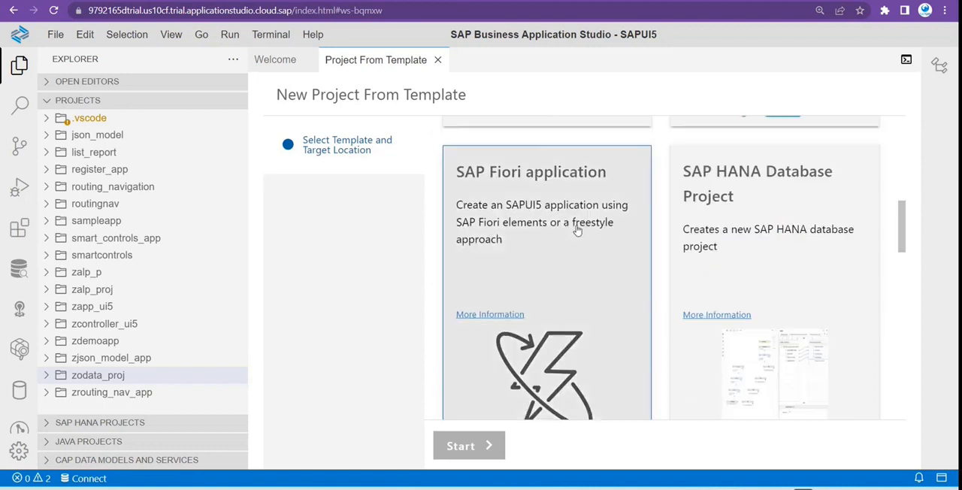
{"action": "scroll", "coordinate": [671, 359], "scroll_direction": "up", "scroll_amount": 5}
{"action": "scroll", "coordinate": [650, 354], "scroll_direction": "down", "scroll_amount": 4}
{"action": "left_click", "coordinate": [530, 332]}
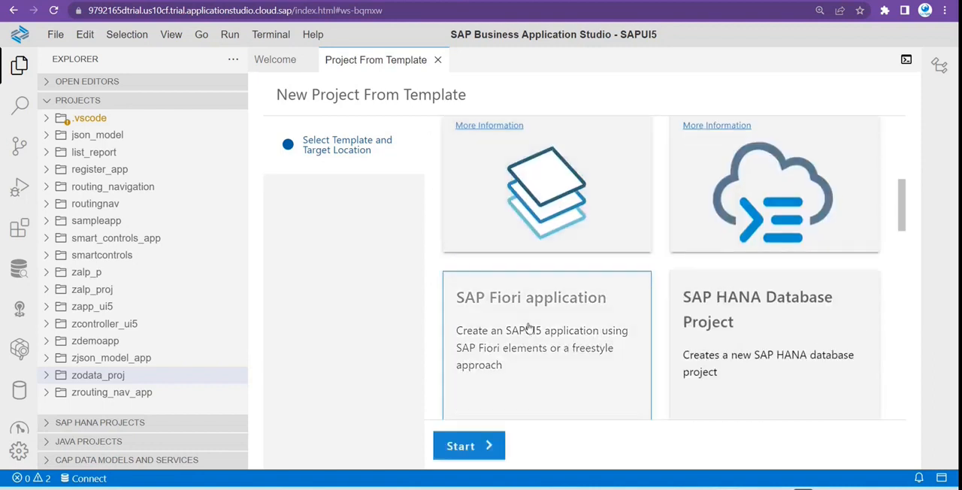
{"action": "left_click", "coordinate": [462, 445]}
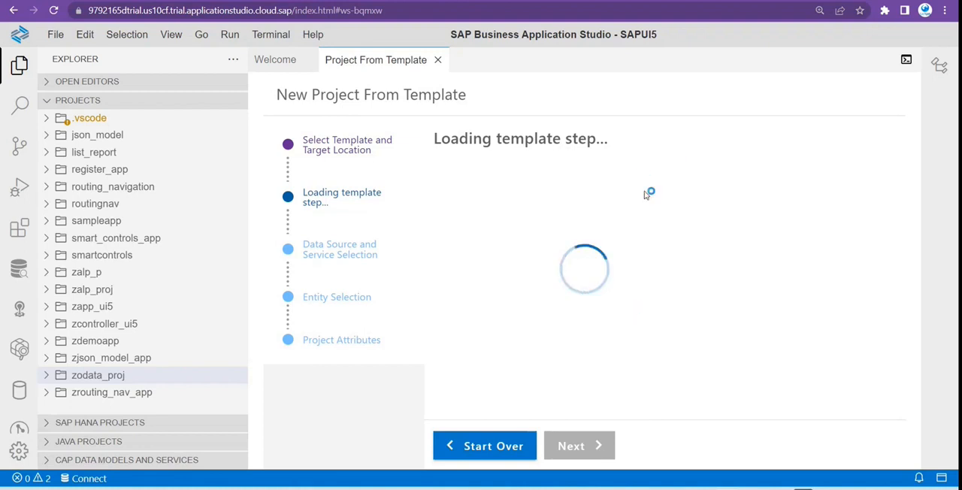
{"action": "left_click", "coordinate": [526, 350]}
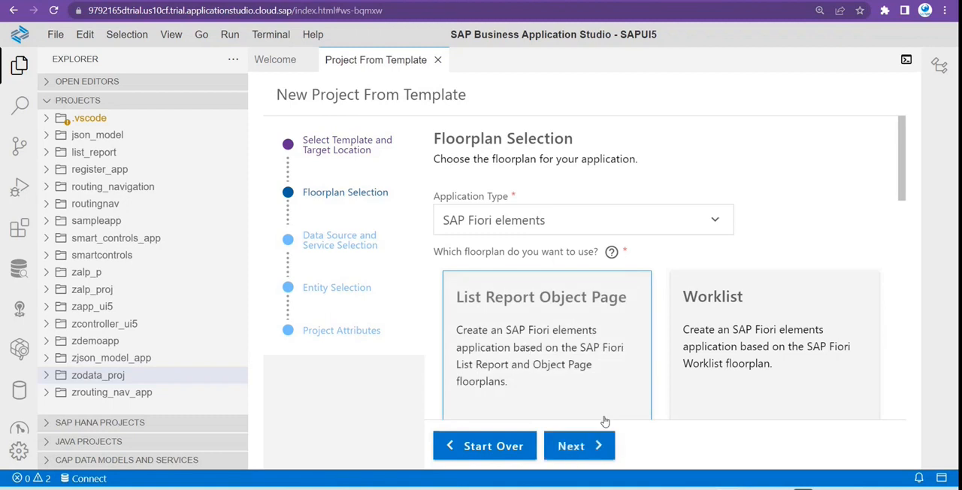
{"action": "left_click", "coordinate": [578, 445]}
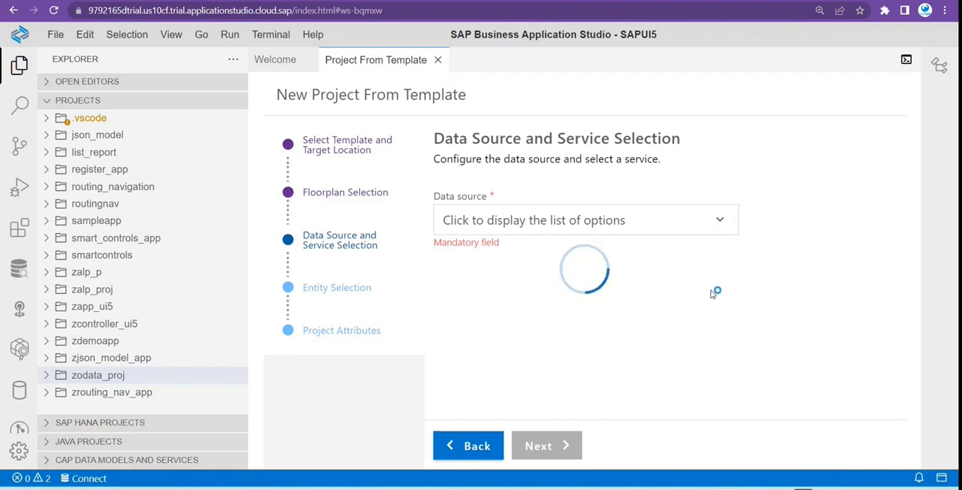
Set the data source to Connect to a System and select the S4-onPremise1 system.
{"action": "left_click", "coordinate": [720, 220]}
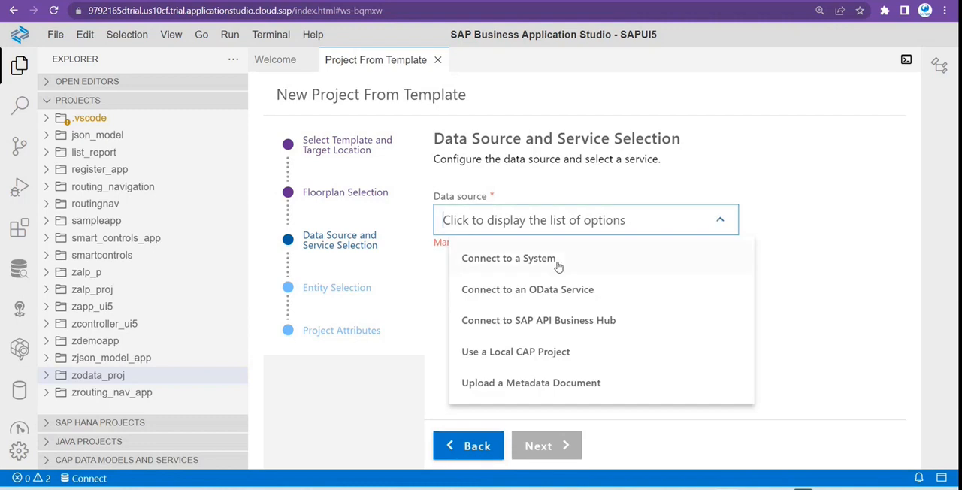
{"action": "left_click", "coordinate": [515, 254]}
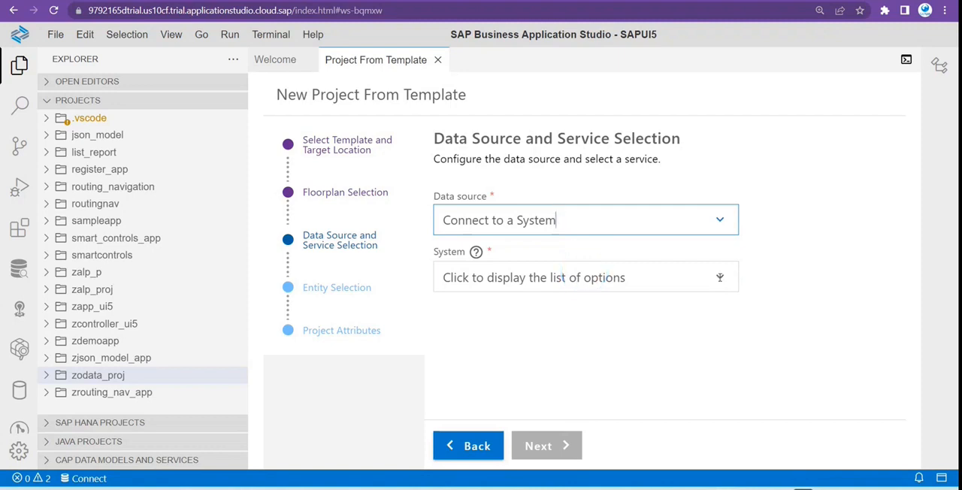
{"action": "left_click", "coordinate": [719, 277]}
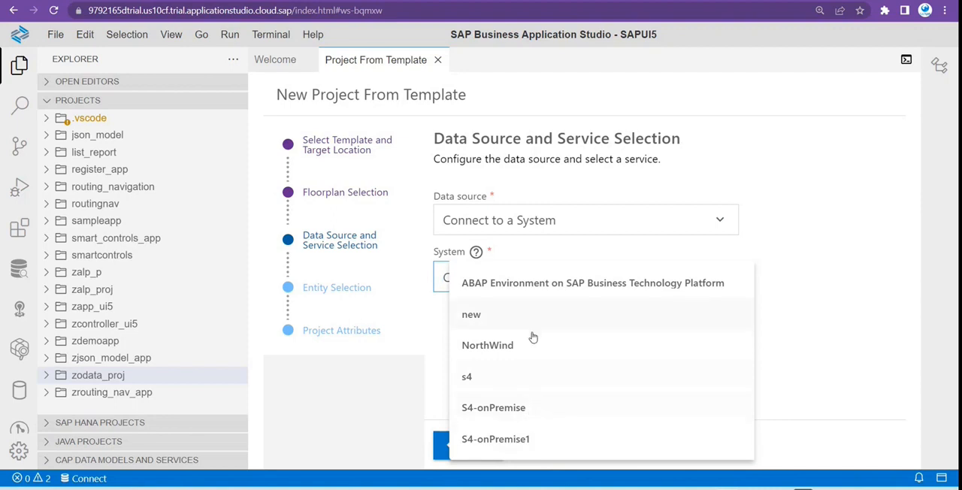
{"action": "left_click", "coordinate": [554, 441]}
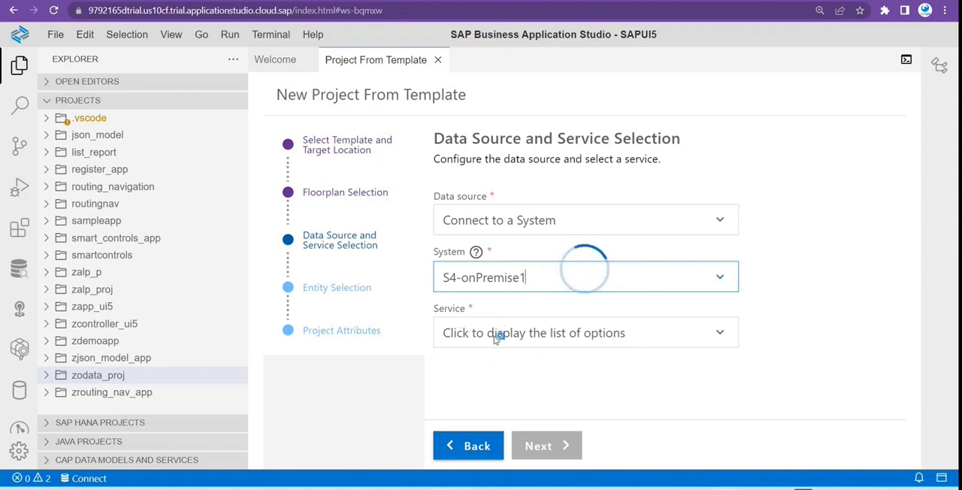
Using the view name ZTR_CDS_ListRep from the Eclipse editor, select the service ZTR_CDS_LISTREP_CDS (1) - OData V2 and continue to the entity selection.
{"action": "left_click", "coordinate": [719, 331]}
{"action": "scroll", "coordinate": [601, 298], "scroll_direction": "down", "scroll_amount": 5}
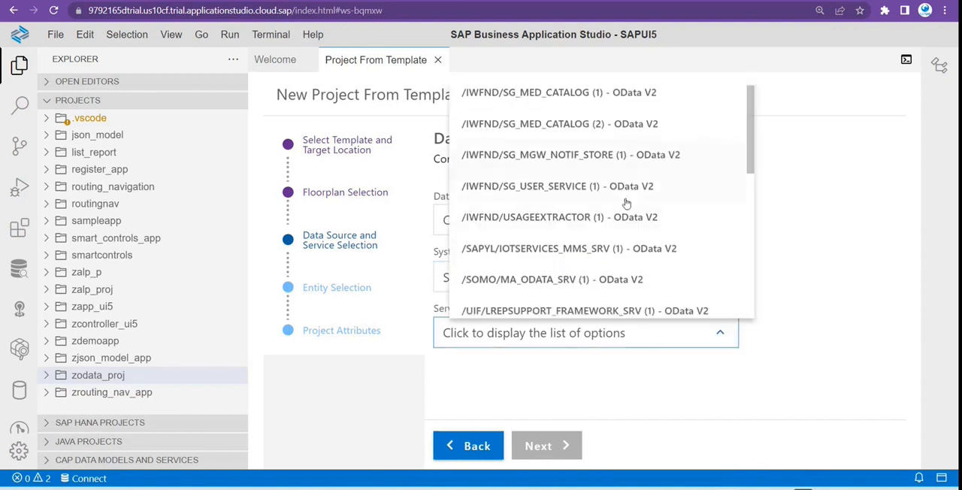
{"action": "scroll", "coordinate": [542, 249], "scroll_direction": "down", "scroll_amount": 10}
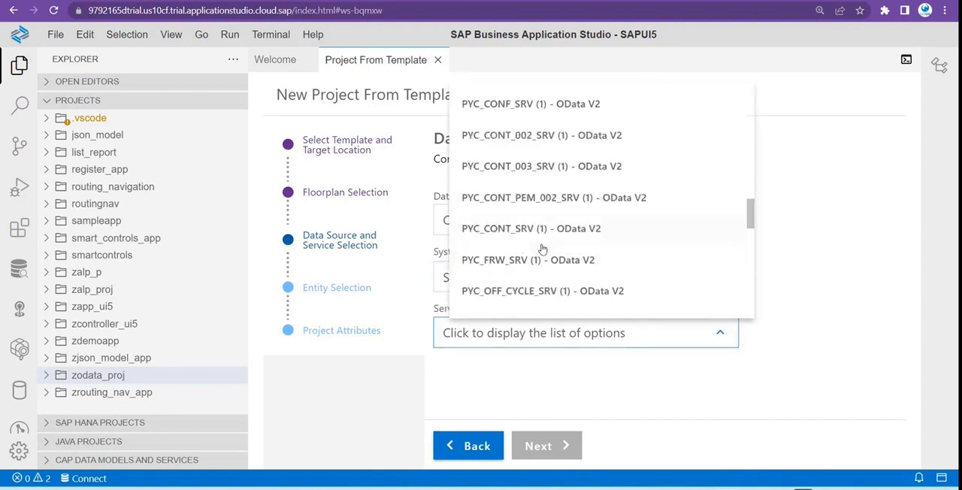
{"action": "scroll", "coordinate": [542, 249], "scroll_direction": "down", "scroll_amount": 10}
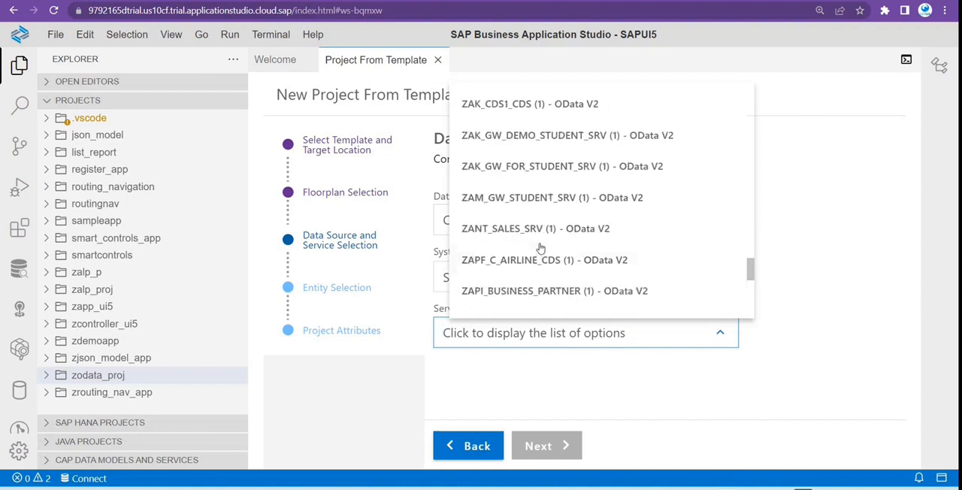
{"action": "scroll", "coordinate": [540, 249], "scroll_direction": "down", "scroll_amount": 10}
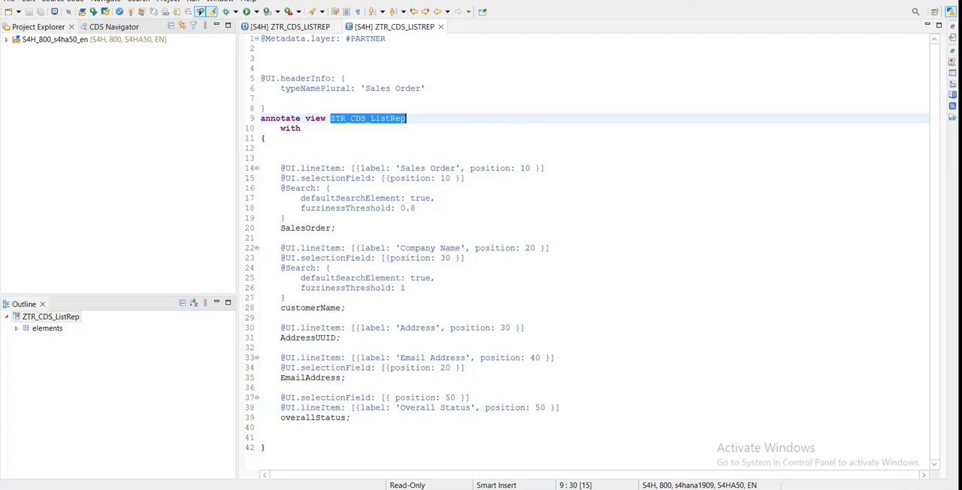
{"action": "key", "text": "alt+Tab"}
{"action": "type", "text": "ZTR_CDS_ListRep"}
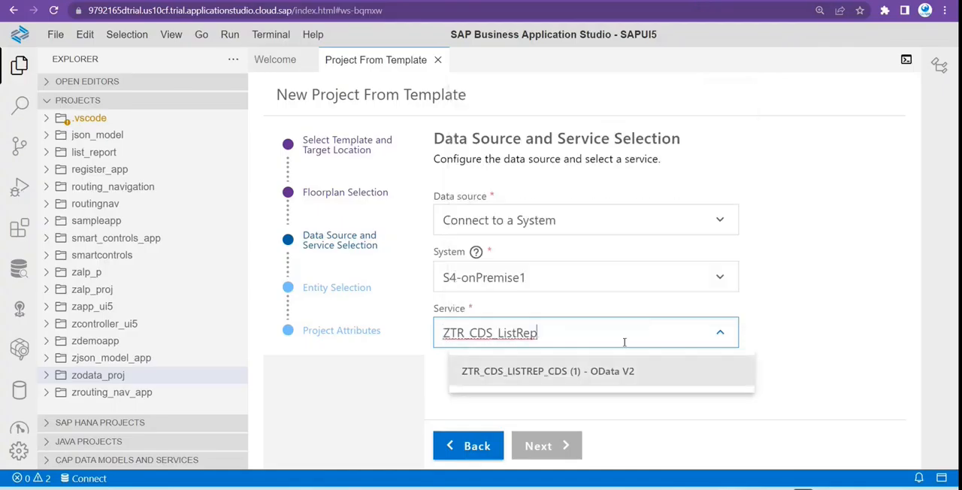
{"action": "left_click", "coordinate": [538, 372]}
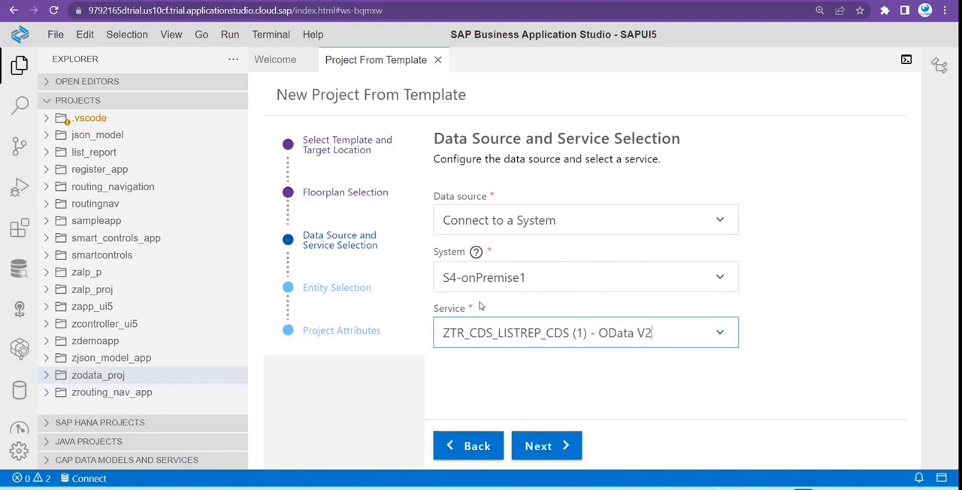
{"action": "left_click", "coordinate": [562, 450]}
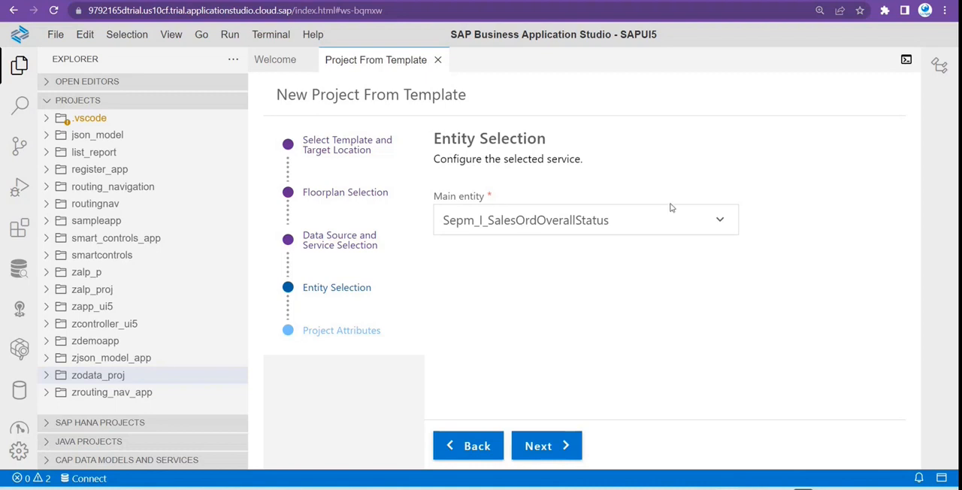
Set the main entity to SalesOrderSet with navigation entity None and continue to the project attributes.
{"action": "left_click", "coordinate": [718, 219]}
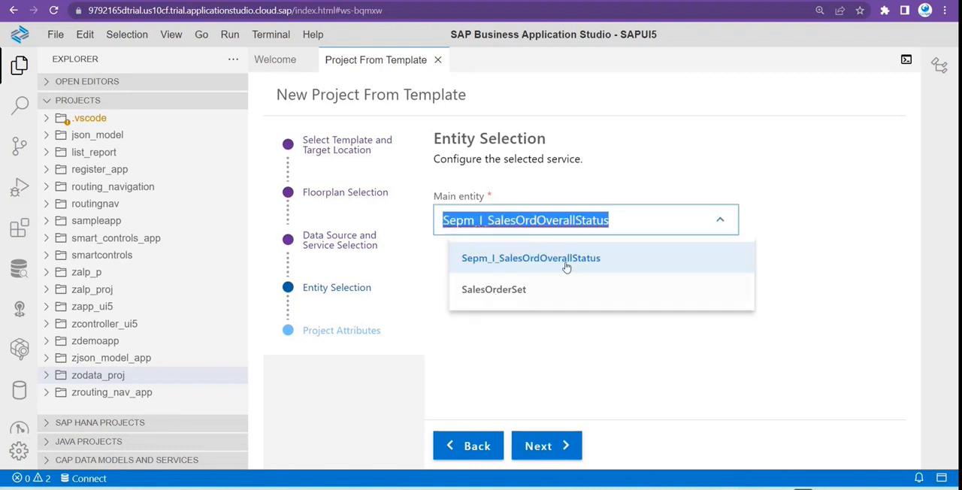
{"action": "left_click", "coordinate": [524, 293]}
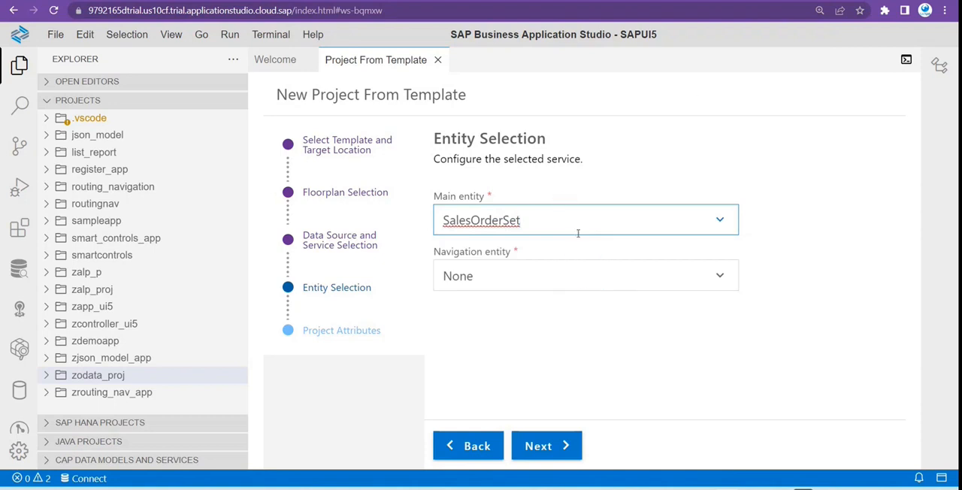
{"action": "left_click", "coordinate": [719, 276]}
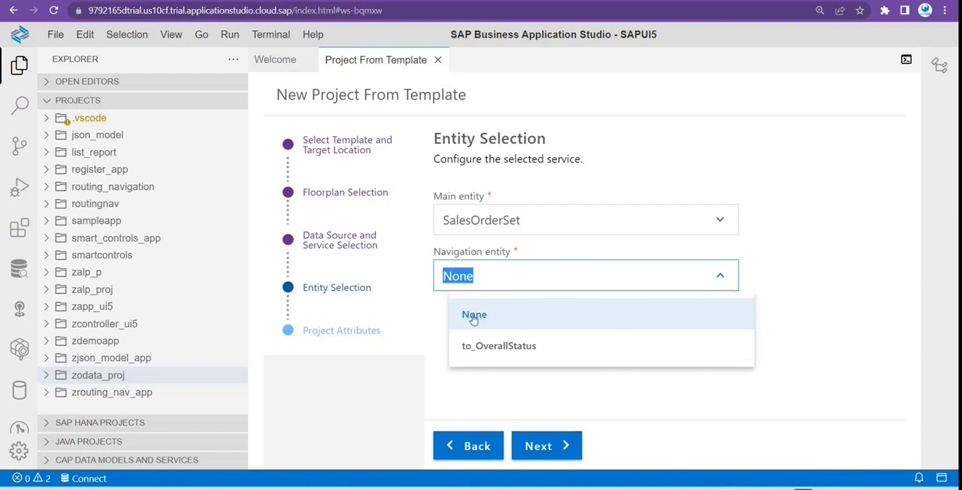
{"action": "left_click", "coordinate": [502, 318]}
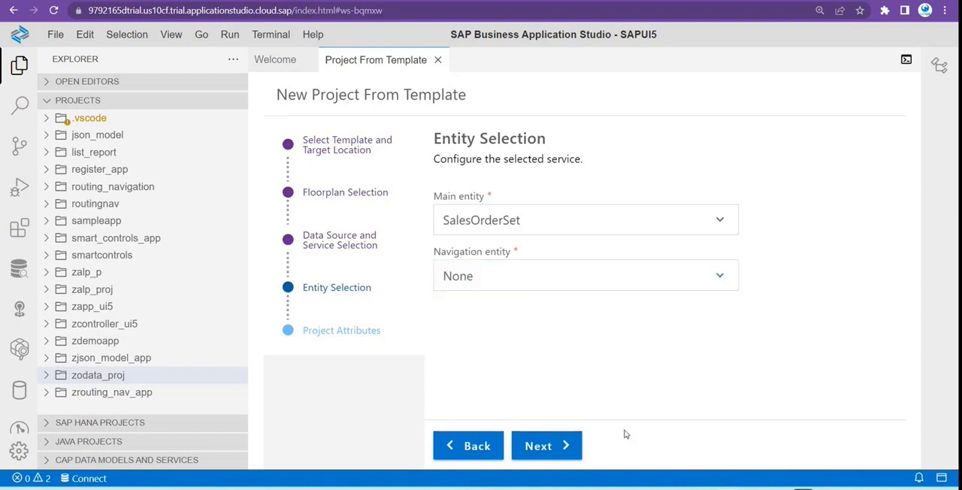
{"action": "left_click", "coordinate": [566, 448]}
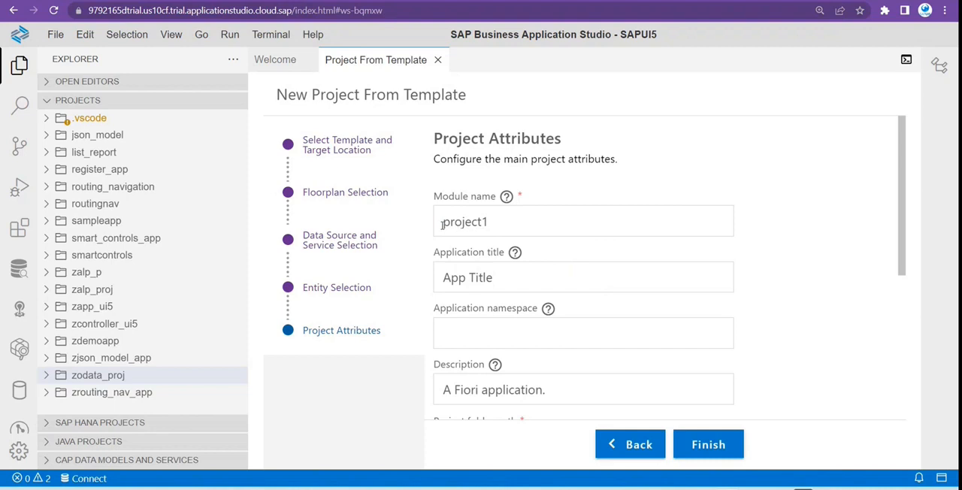
Set the project's module name to zlist_report_app.
{"action": "left_click", "coordinate": [493, 223]}
{"action": "double_click", "coordinate": [495, 222]}
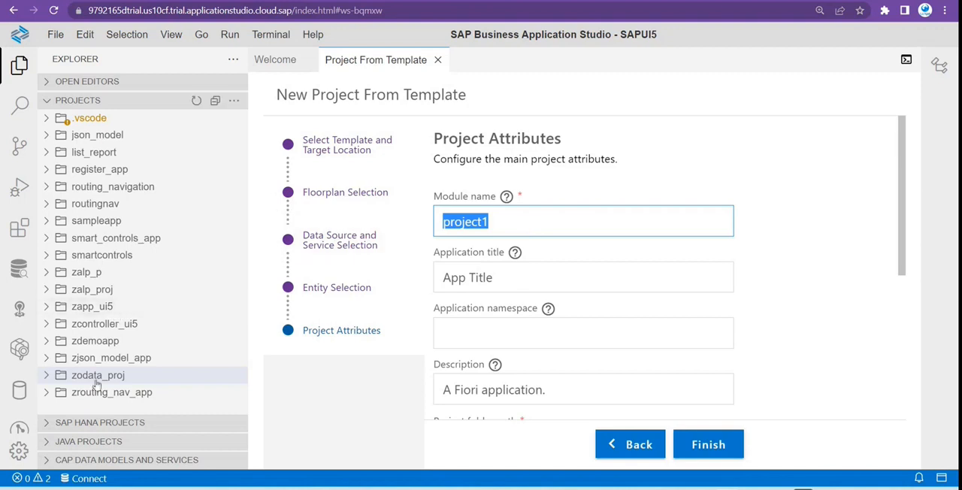
{"action": "type", "text": "z"}
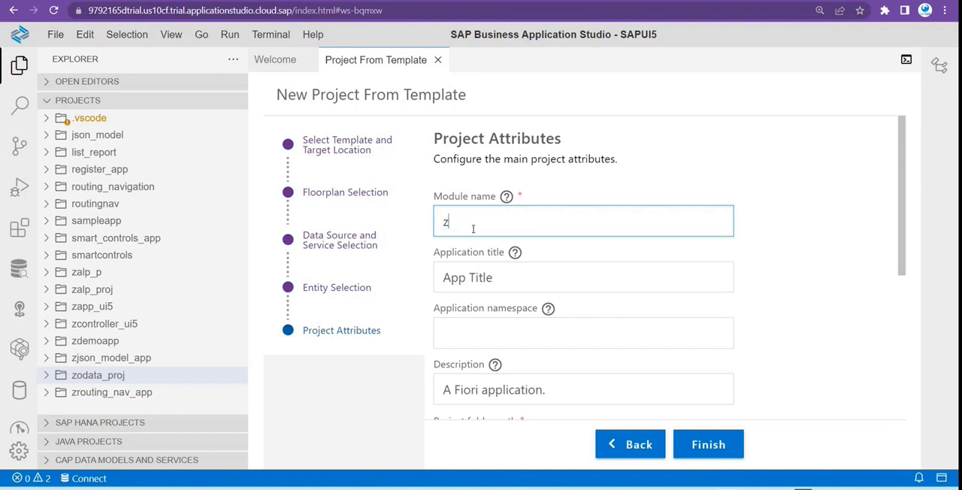
{"action": "type", "text": "list_repor"}
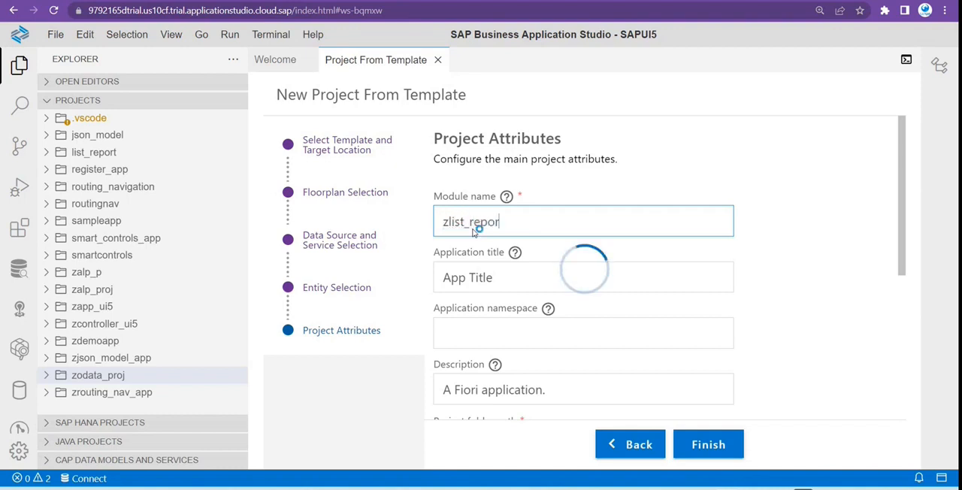
{"action": "type", "text": "t_app"}
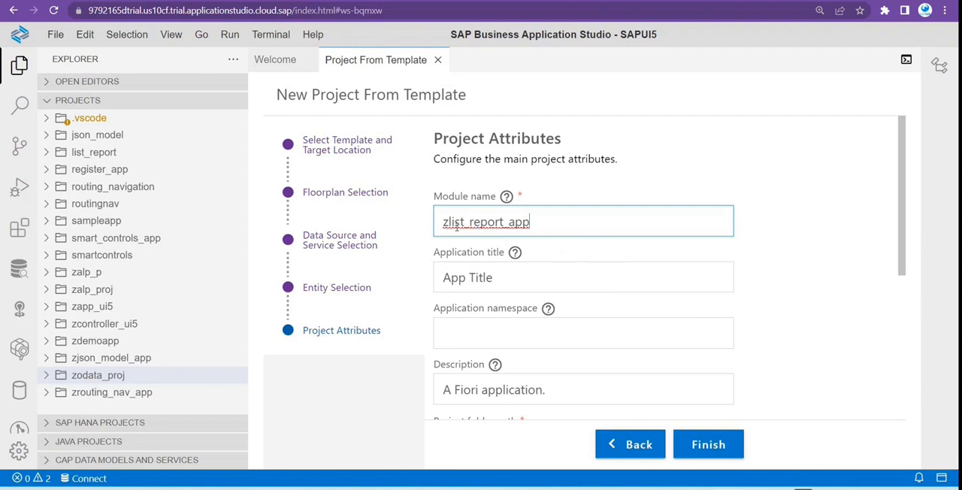
Set the application title to Sales Order and the application namespace to com.lip.
{"action": "left_click_drag", "start_coordinate": [500, 286], "coordinate": [471, 279]}
{"action": "triple_click", "coordinate": [492, 280]}
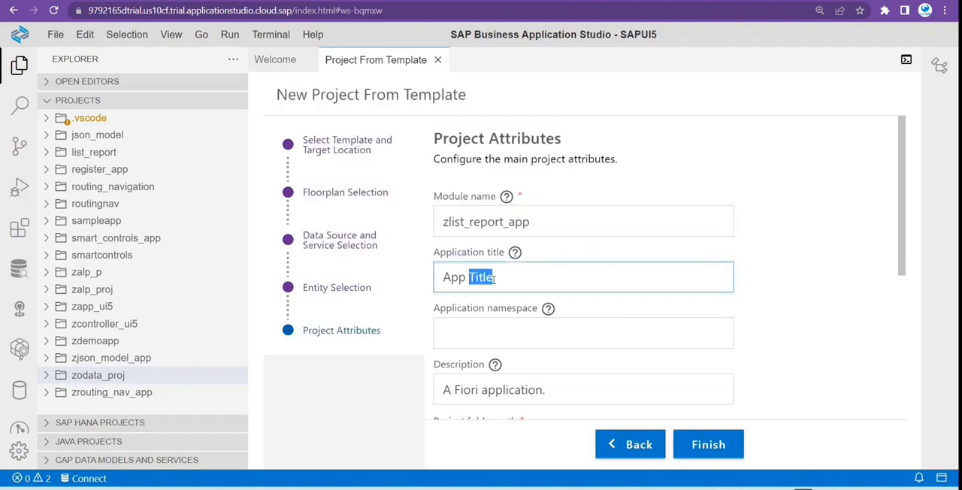
{"action": "type", "text": "Sales Order"}
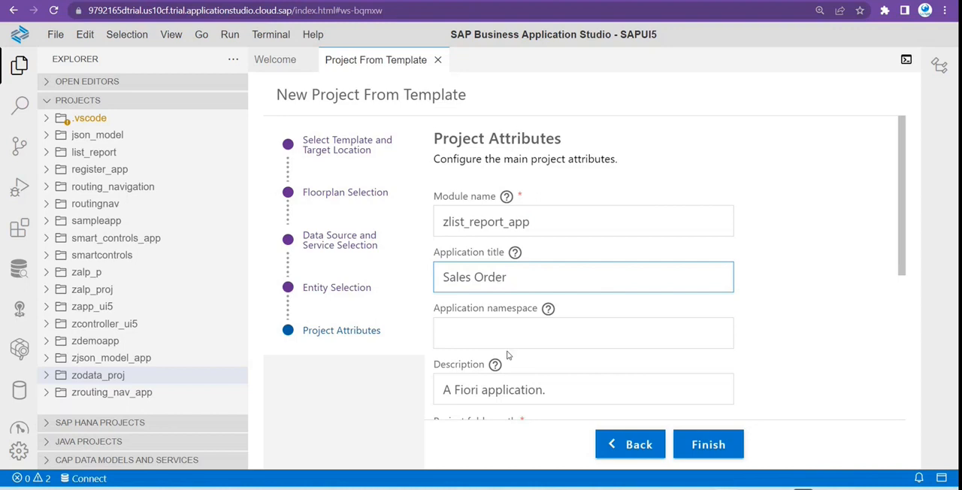
{"action": "left_click", "coordinate": [509, 335]}
{"action": "type", "text": "co"}
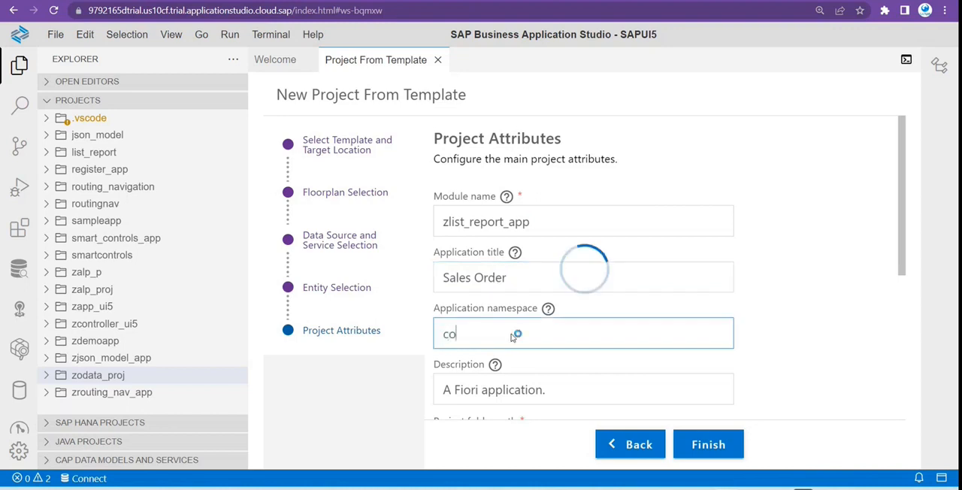
{"action": "type", "text": "m."}
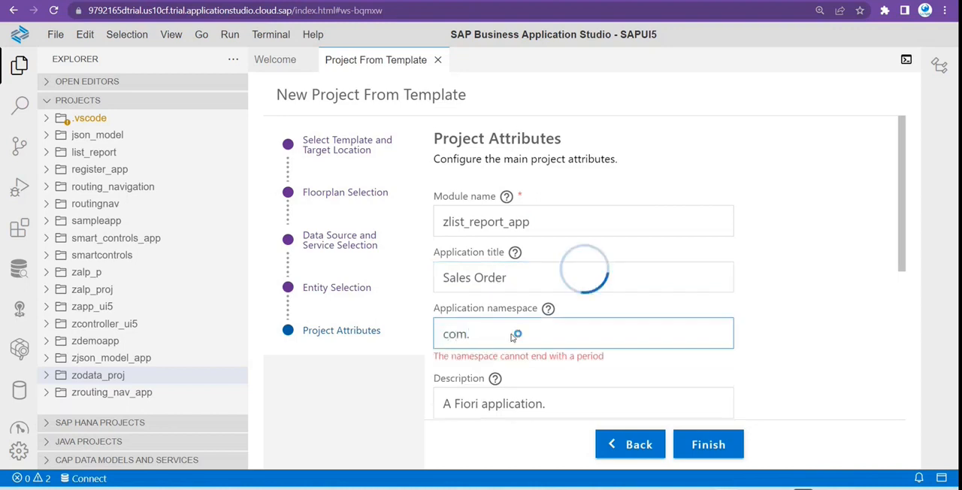
{"action": "type", "text": "l"}
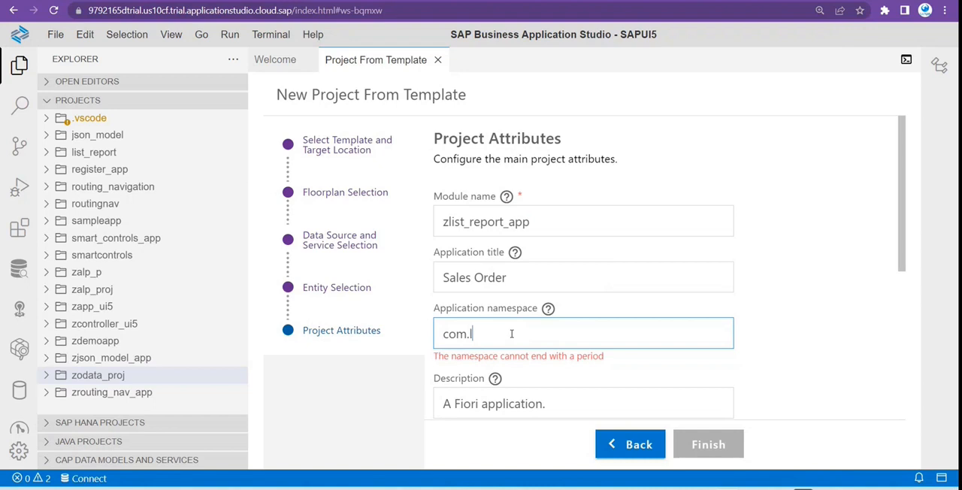
{"action": "type", "text": "ip"}
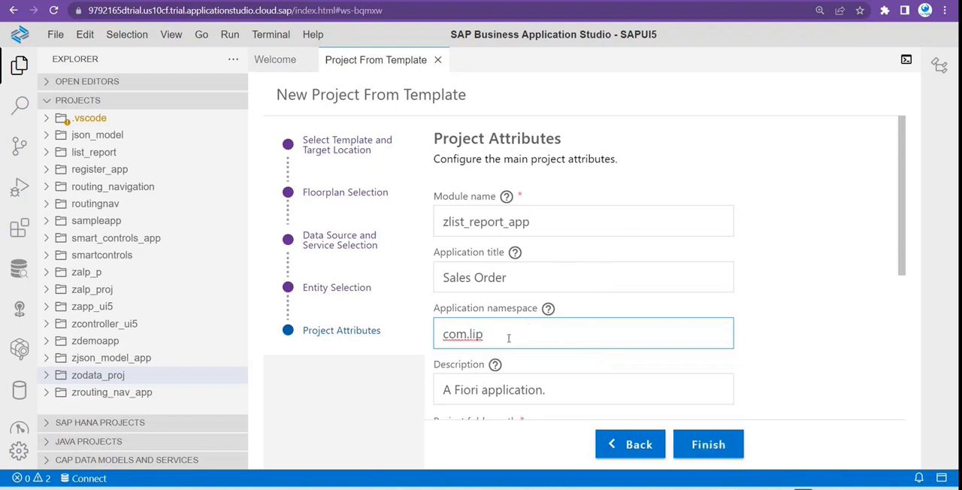
Check the remaining project attributes and generate the project with the default description, folder path and minimum SAPUI5 version.
{"action": "scroll", "coordinate": [510, 361], "scroll_direction": "down", "scroll_amount": 2}
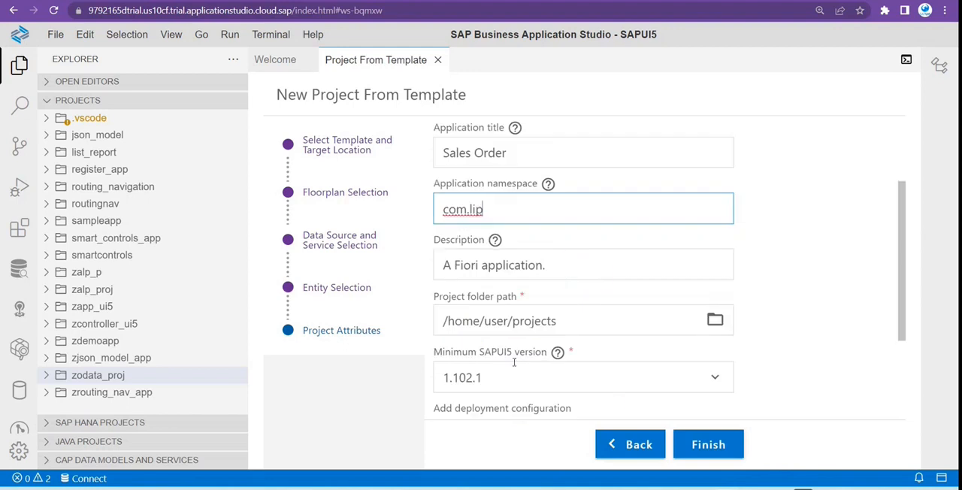
{"action": "left_click", "coordinate": [698, 445]}
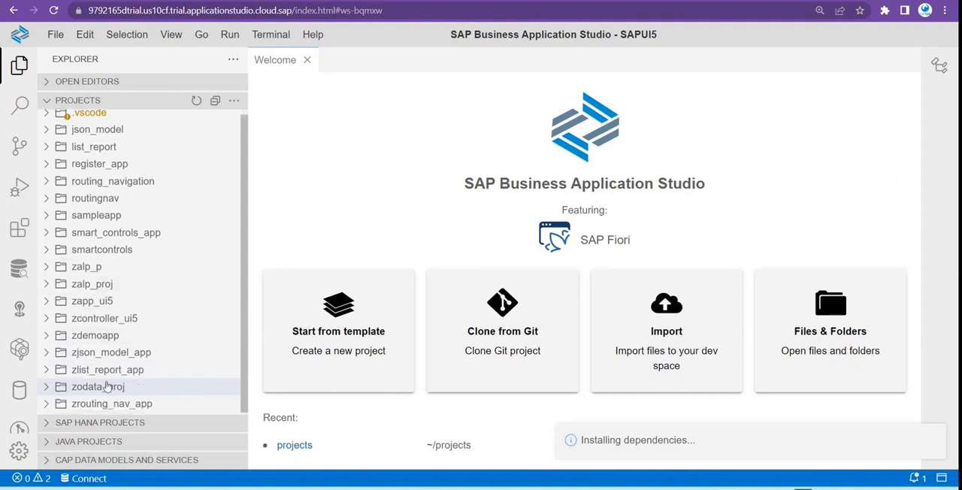
Expand the zlist_report_app project with its webapp and annotations folders to show the generated files.
{"action": "left_click", "coordinate": [47, 372]}
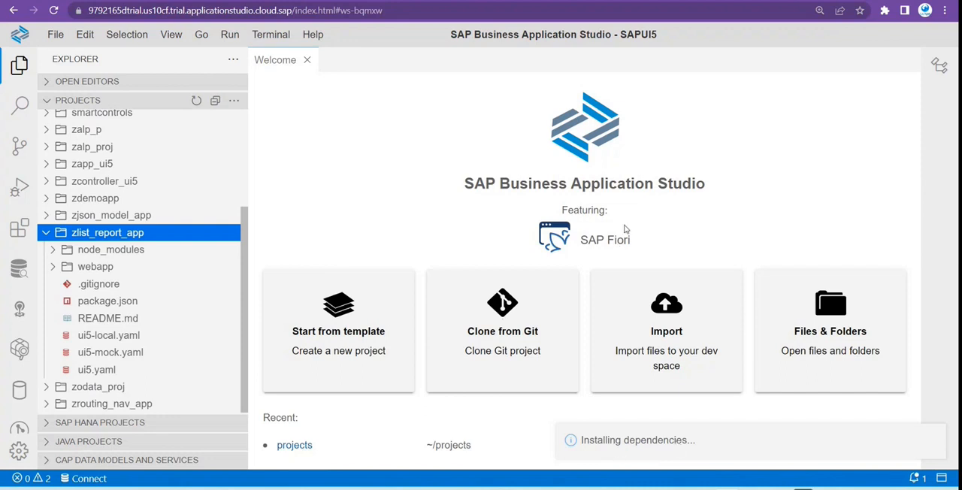
{"action": "left_click", "coordinate": [52, 269]}
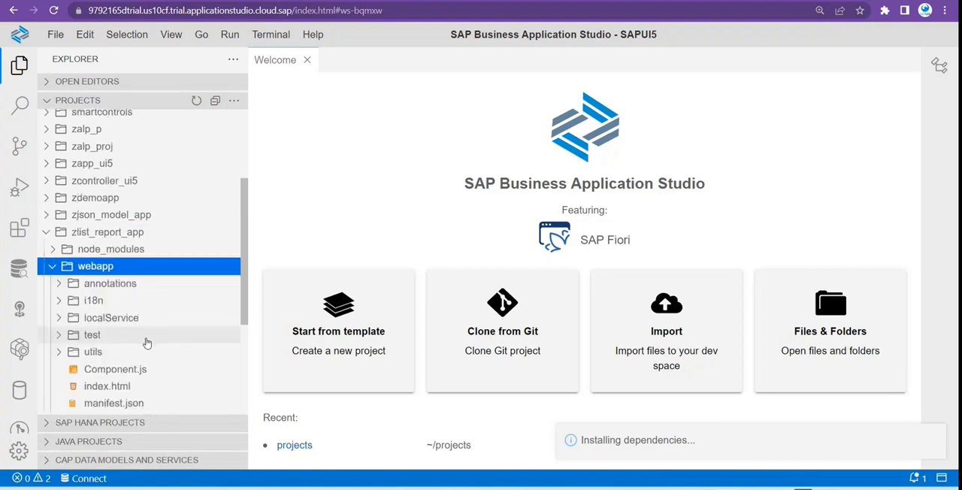
{"action": "scroll", "coordinate": [135, 347], "scroll_direction": "down", "scroll_amount": 3}
{"action": "scroll", "coordinate": [124, 351], "scroll_direction": "up", "scroll_amount": 2}
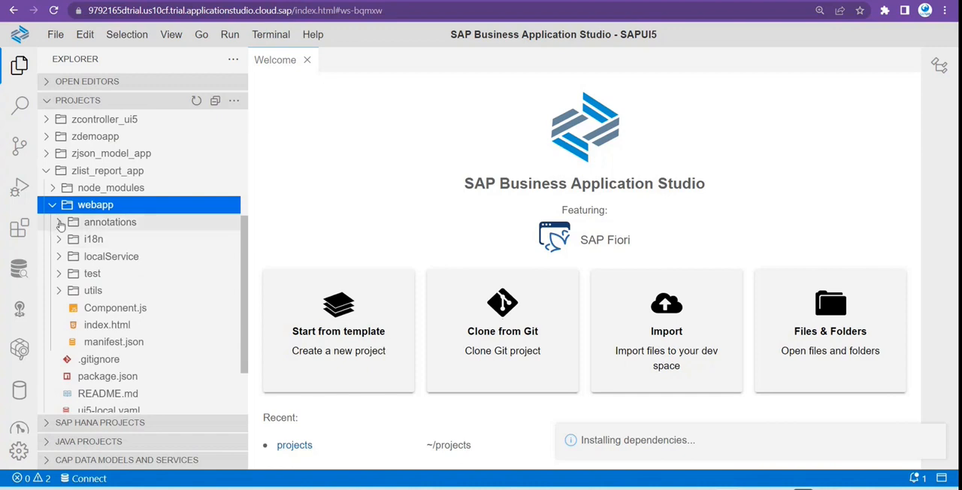
{"action": "left_click", "coordinate": [58, 222]}
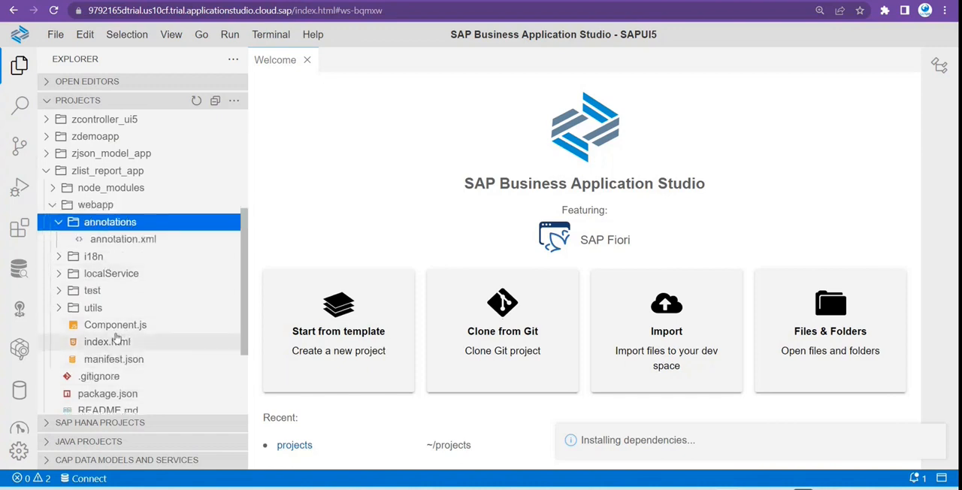
Open manifest.json from the webapp folder and review its data source entries for the ZTR_CDS_LISTREP_CDS service and annotations.
{"action": "left_click", "coordinate": [123, 362]}
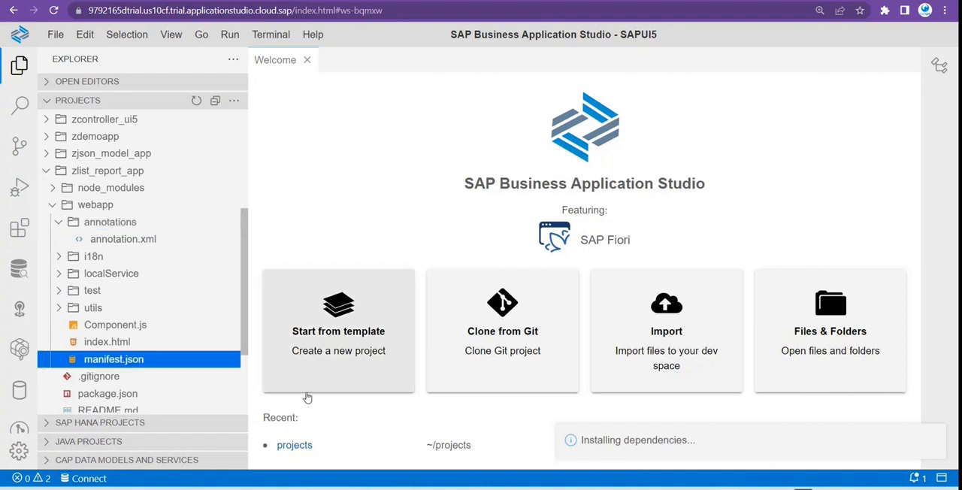
{"action": "scroll", "coordinate": [499, 371], "scroll_direction": "down", "scroll_amount": 10}
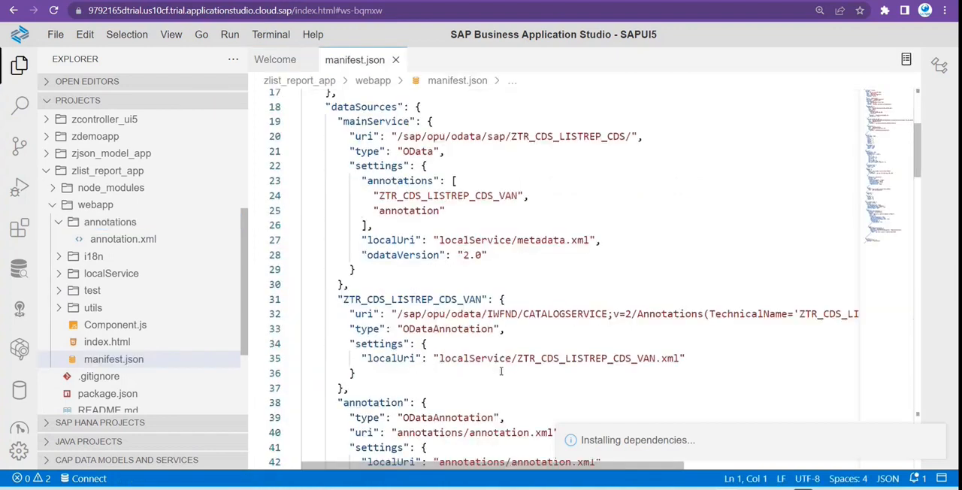
{"action": "scroll", "coordinate": [499, 371], "scroll_direction": "down", "scroll_amount": 4}
{"action": "scroll", "coordinate": [504, 374], "scroll_direction": "up", "scroll_amount": 9}
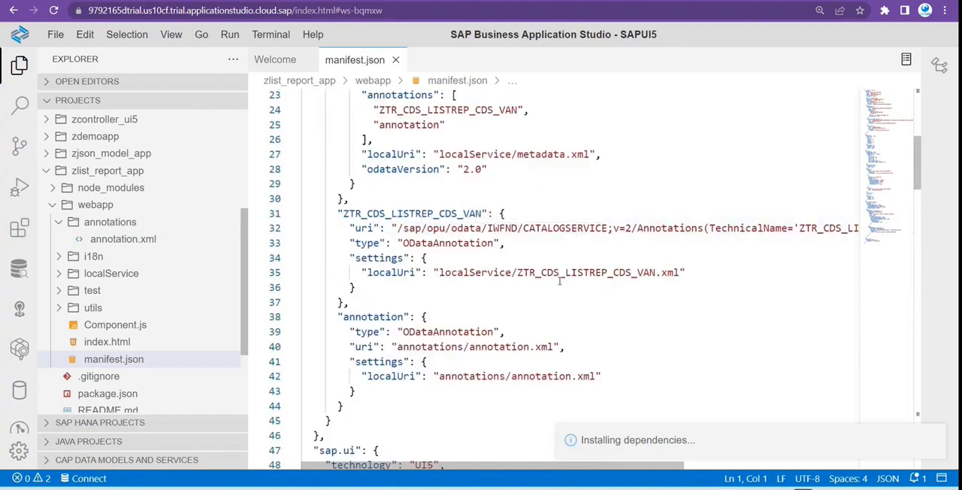
{"action": "scroll", "coordinate": [577, 368], "scroll_direction": "up", "scroll_amount": 2}
{"action": "left_click_drag", "start_coordinate": [517, 370], "coordinate": [625, 370]}
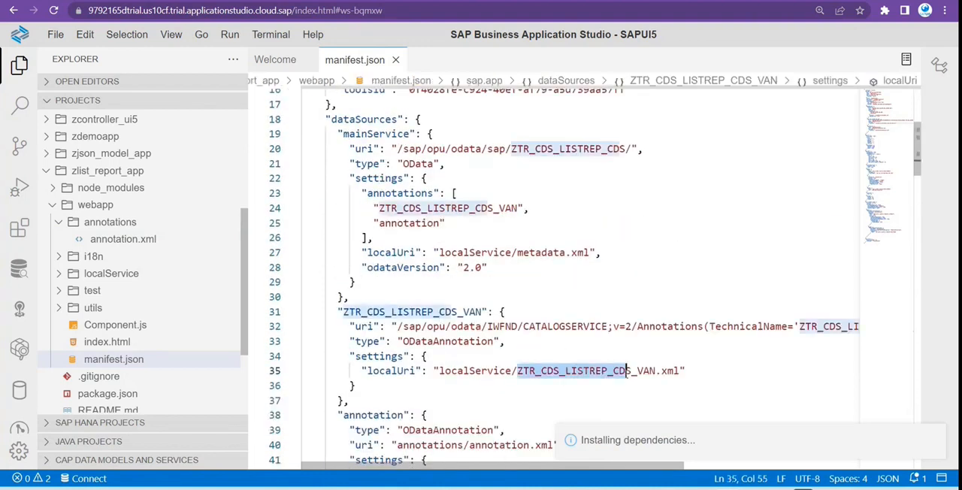
Examine the models, routing and page definitions in manifest.json, including the list report's smartVariantManagement setting.
{"action": "scroll", "coordinate": [471, 324], "scroll_direction": "down", "scroll_amount": 15}
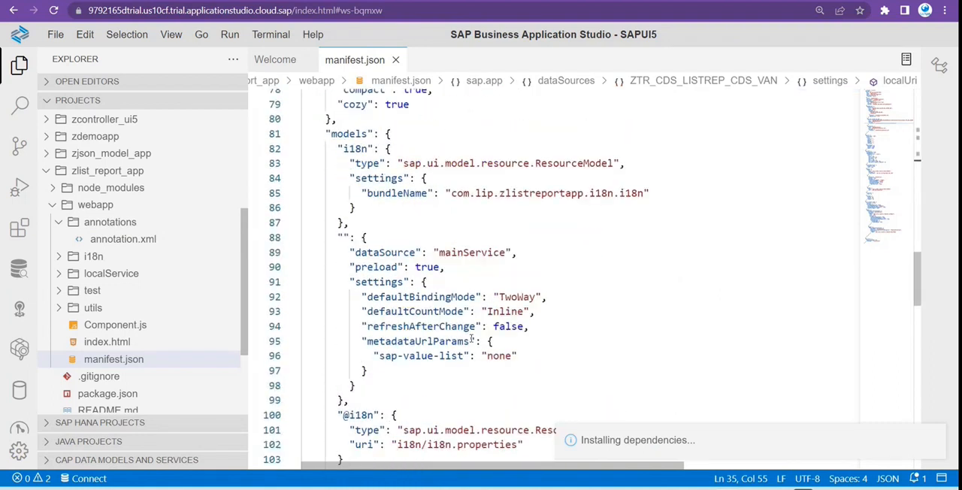
{"action": "scroll", "coordinate": [471, 340], "scroll_direction": "down", "scroll_amount": 3}
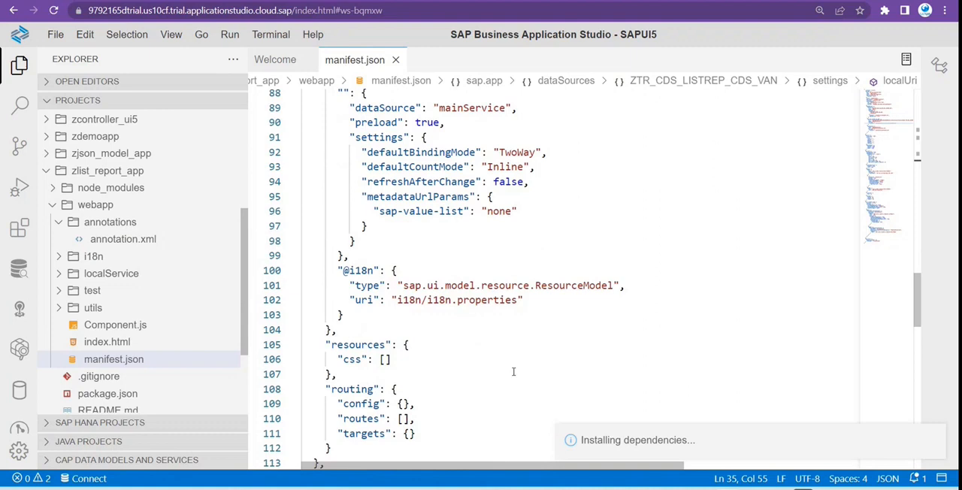
{"action": "scroll", "coordinate": [513, 371], "scroll_direction": "up", "scroll_amount": 4}
{"action": "scroll", "coordinate": [513, 371], "scroll_direction": "down", "scroll_amount": 12}
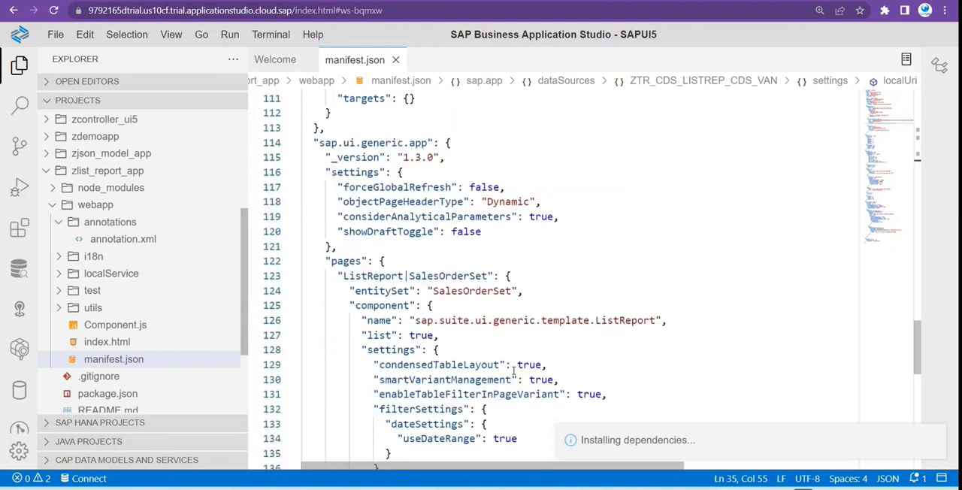
{"action": "scroll", "coordinate": [502, 350], "scroll_direction": "up", "scroll_amount": 3}
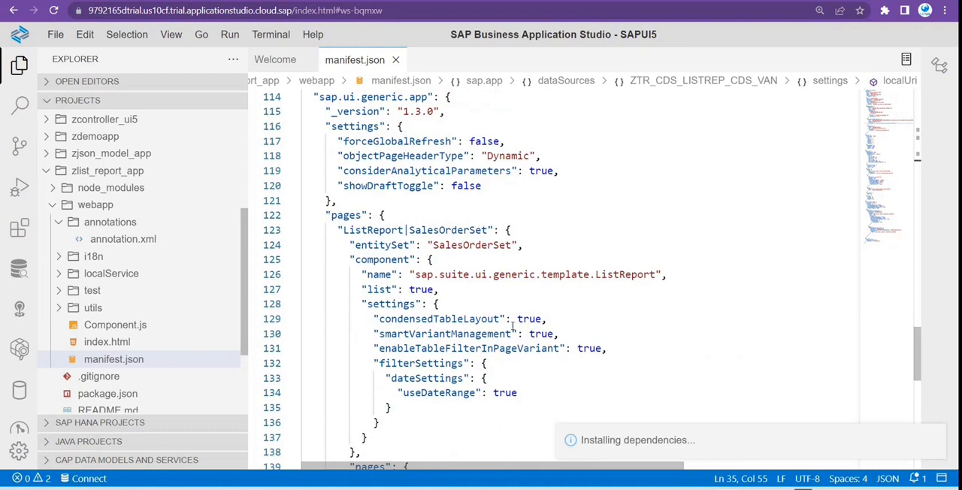
{"action": "scroll", "coordinate": [511, 326], "scroll_direction": "down", "scroll_amount": 2}
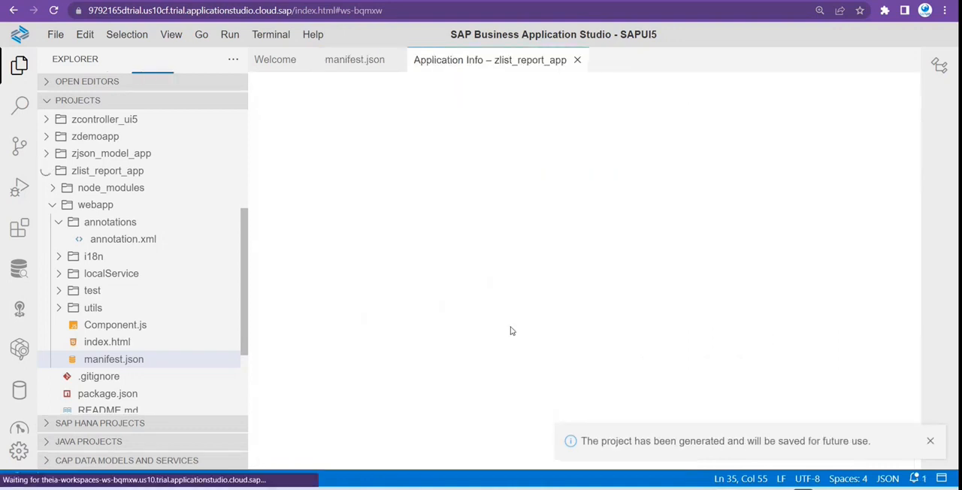
{"action": "left_click", "coordinate": [356, 62]}
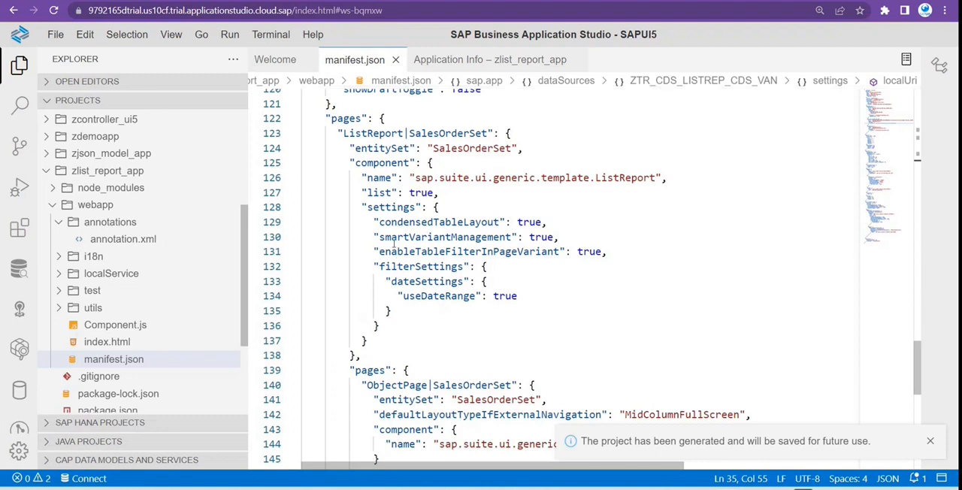
{"action": "left_click_drag", "start_coordinate": [380, 236], "coordinate": [513, 237]}
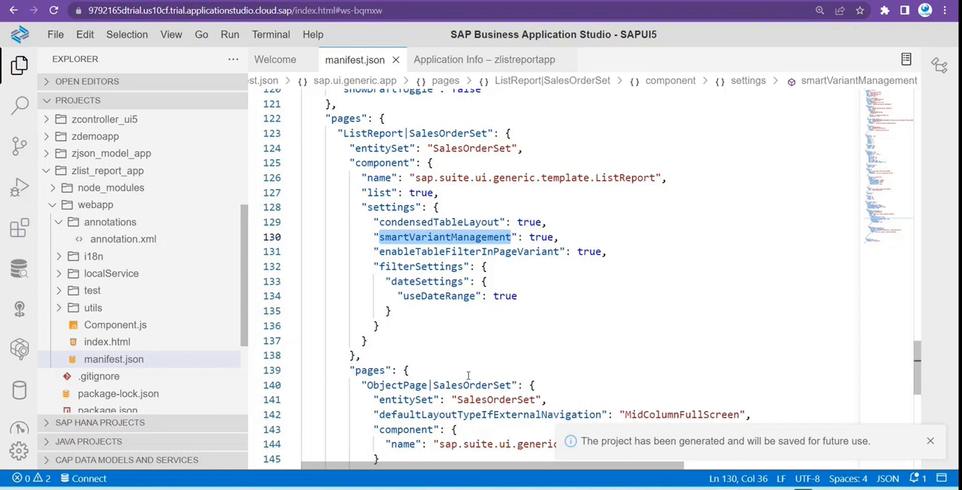
{"action": "scroll", "coordinate": [467, 374], "scroll_direction": "down", "scroll_amount": 1}
{"action": "scroll", "coordinate": [527, 359], "scroll_direction": "up", "scroll_amount": 2}
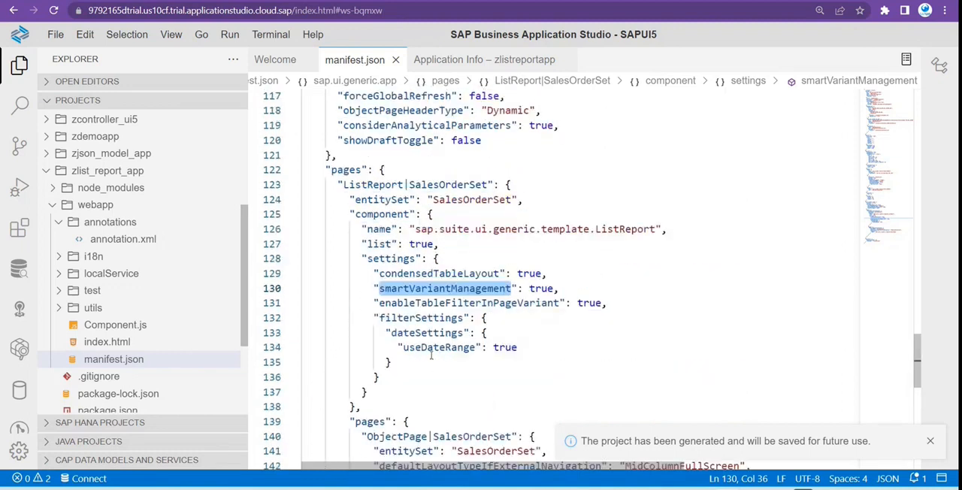
{"action": "scroll", "coordinate": [150, 263], "scroll_direction": "up", "scroll_amount": 2}
Preview the zlist_report_app application using the start npm script.
{"action": "left_click", "coordinate": [143, 233]}
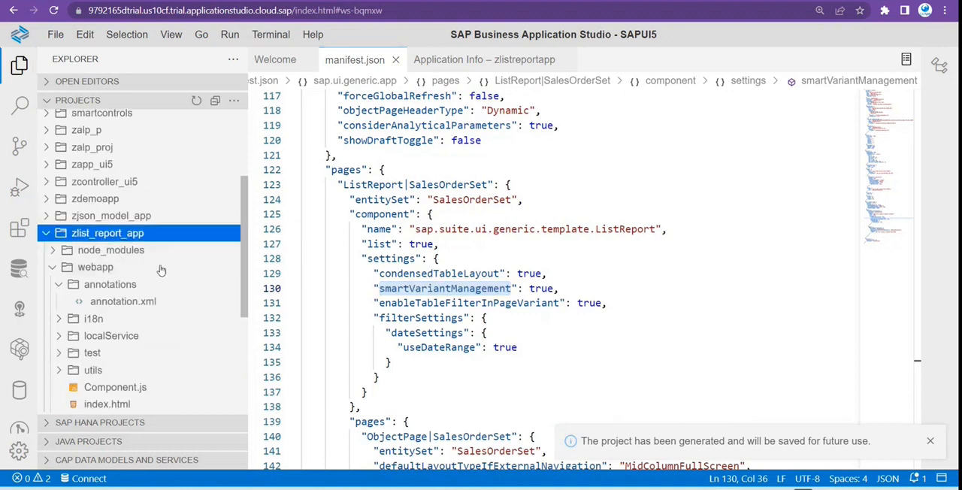
{"action": "right_click", "coordinate": [160, 270]}
{"action": "left_click", "coordinate": [182, 99]}
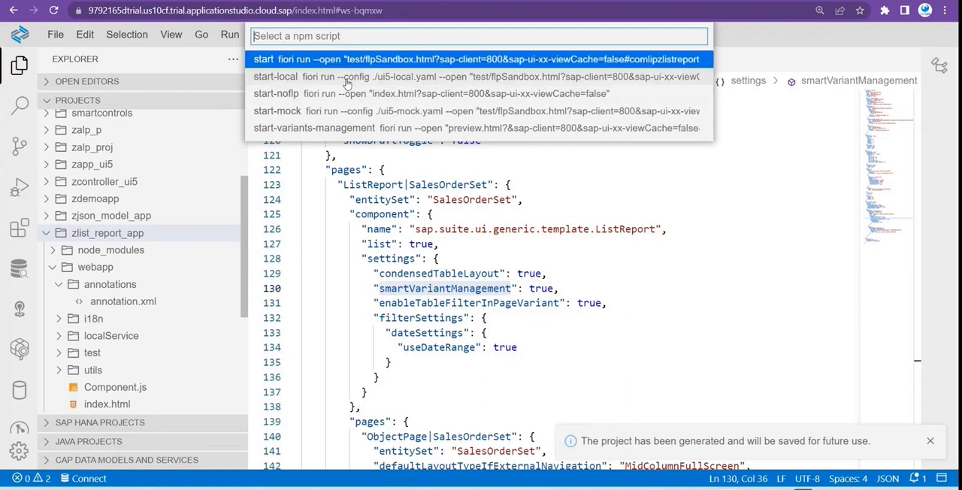
{"action": "key", "text": "Return"}
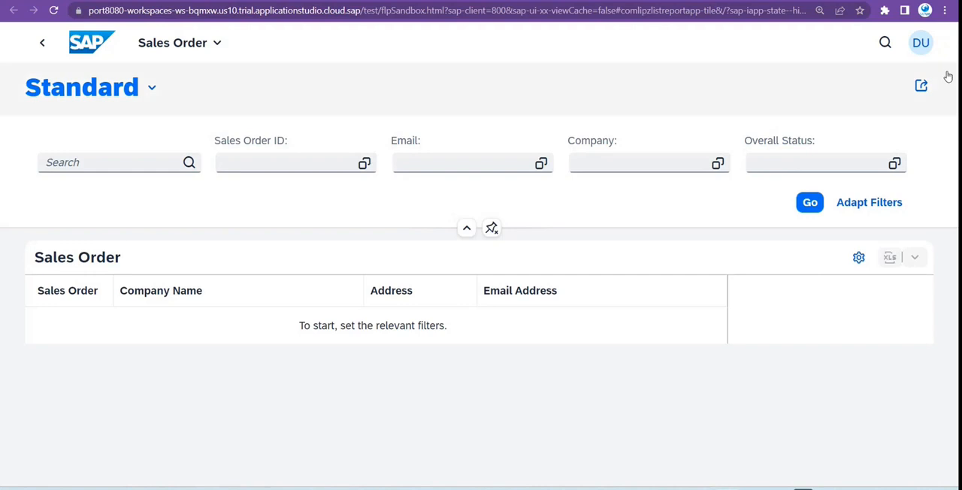
Reduce the browser zoom of the Sales Order preview by two levels.
{"action": "left_click", "coordinate": [945, 10]}
{"action": "left_click", "coordinate": [861, 129]}
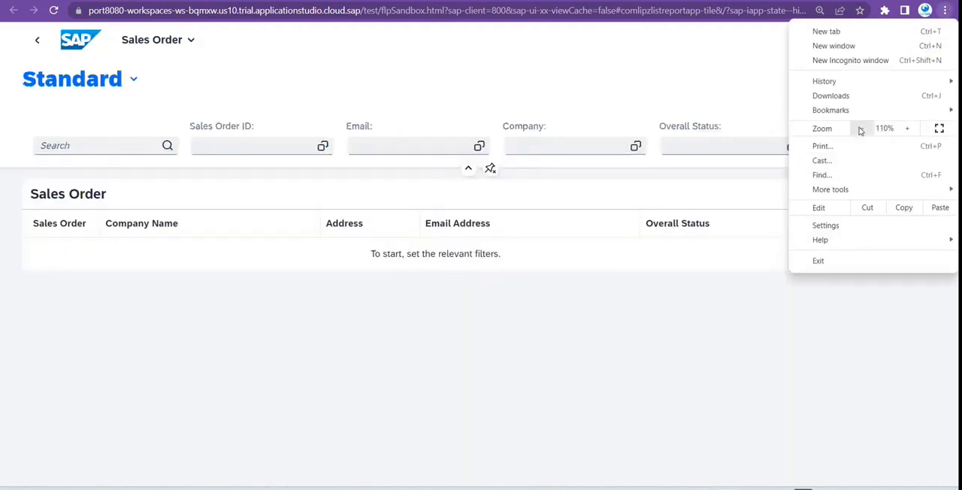
{"action": "left_click", "coordinate": [861, 129]}
{"action": "left_click", "coordinate": [503, 352]}
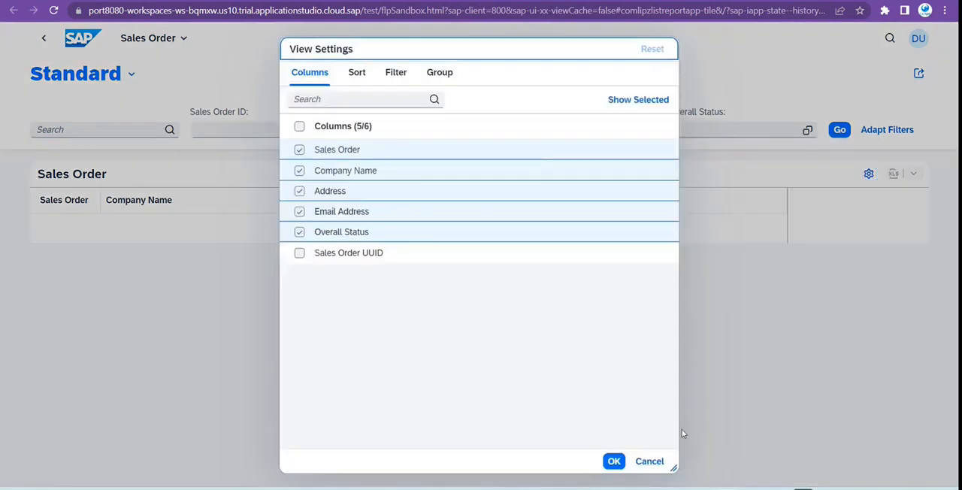
Dismiss the table's view settings without changes, and load the sales orders with no filters set to look through them.
{"action": "left_click", "coordinate": [650, 464]}
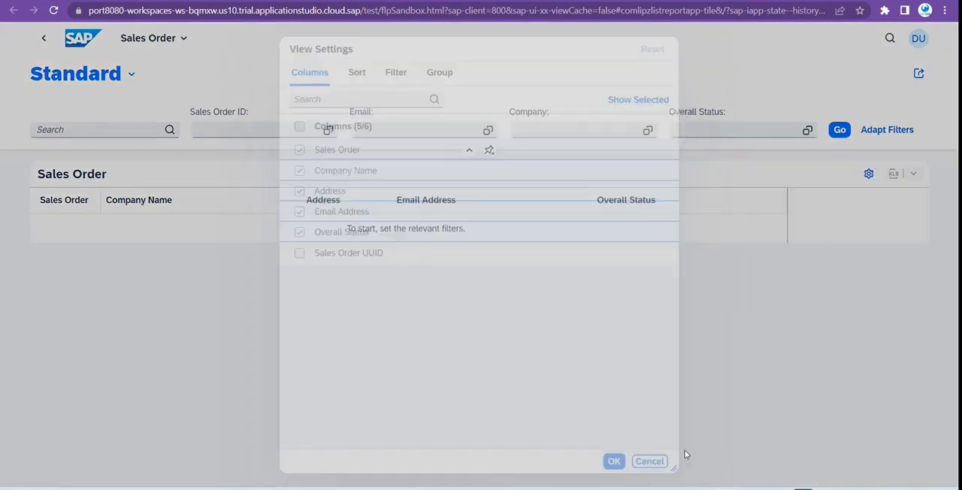
{"action": "left_click", "coordinate": [839, 129]}
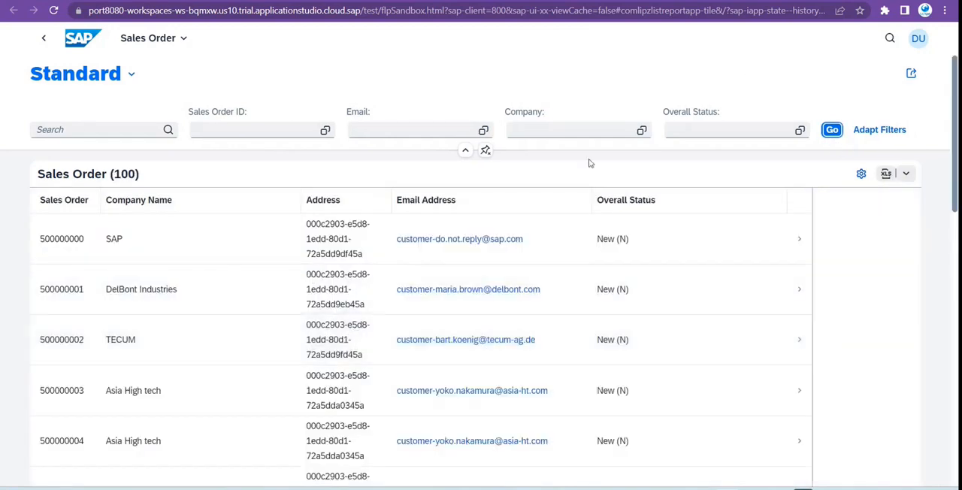
{"action": "scroll", "coordinate": [413, 388], "scroll_direction": "down", "scroll_amount": 10}
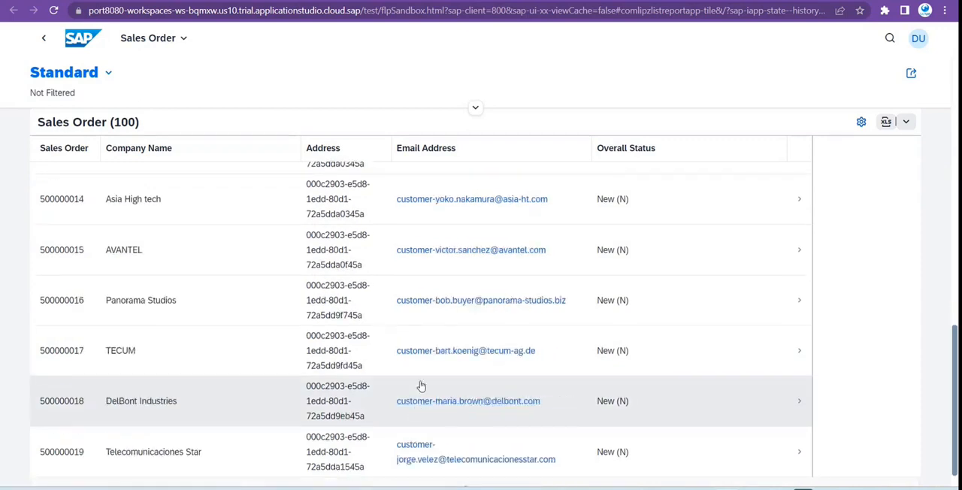
{"action": "scroll", "coordinate": [504, 417], "scroll_direction": "up", "scroll_amount": 15}
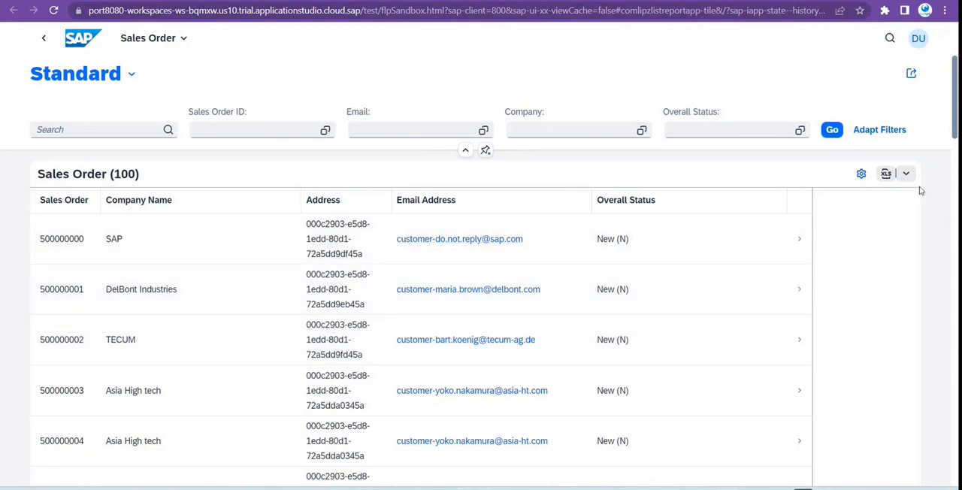
Export the sales order list to a spreadsheet and open the downloaded Sales Order.xlsx in Excel.
{"action": "left_click", "coordinate": [886, 174]}
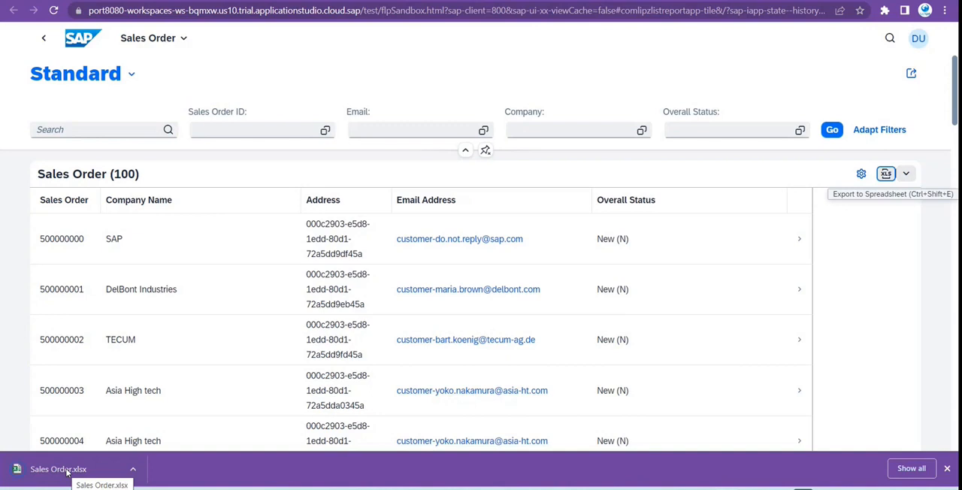
{"action": "left_click", "coordinate": [66, 470]}
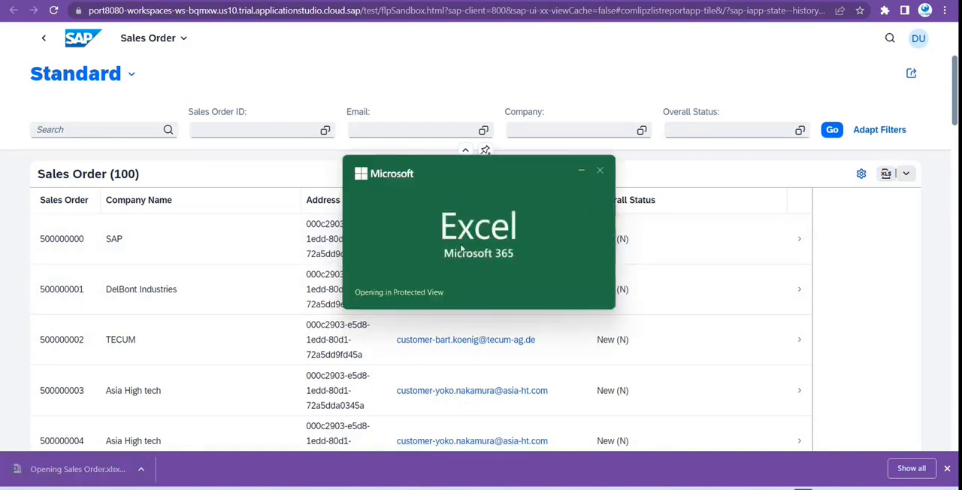
Look through the exported sales order rows in the workbook and close it.
{"action": "scroll", "coordinate": [289, 329], "scroll_direction": "down", "scroll_amount": 19}
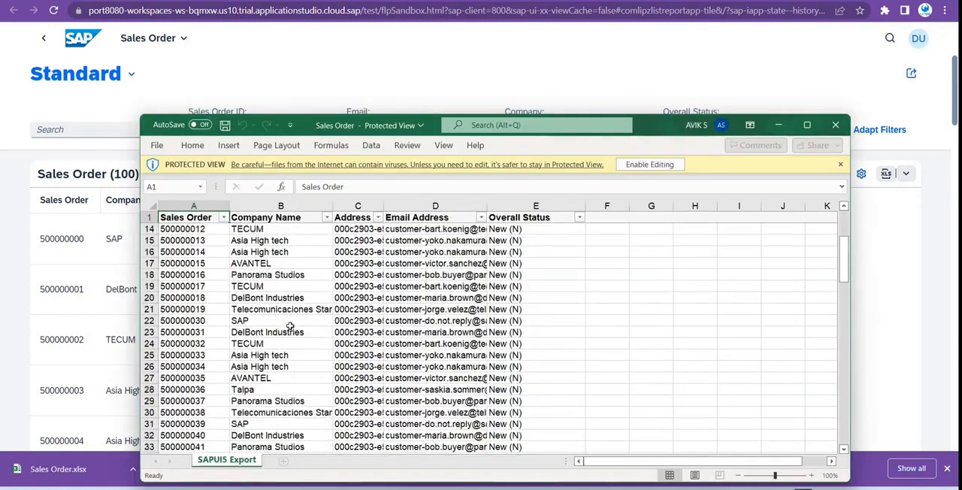
{"action": "scroll", "coordinate": [289, 329], "scroll_direction": "down", "scroll_amount": 12}
{"action": "scroll", "coordinate": [297, 327], "scroll_direction": "up", "scroll_amount": 20}
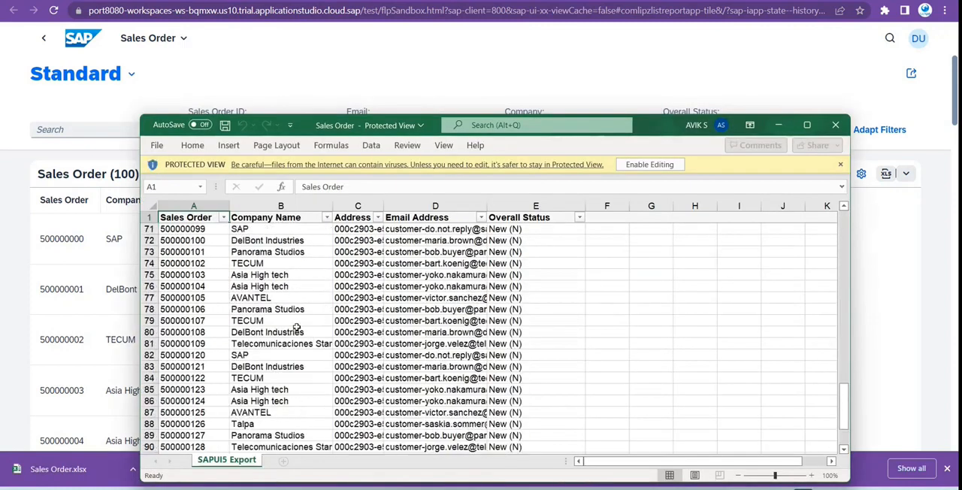
{"action": "scroll", "coordinate": [299, 328], "scroll_direction": "up", "scroll_amount": 5}
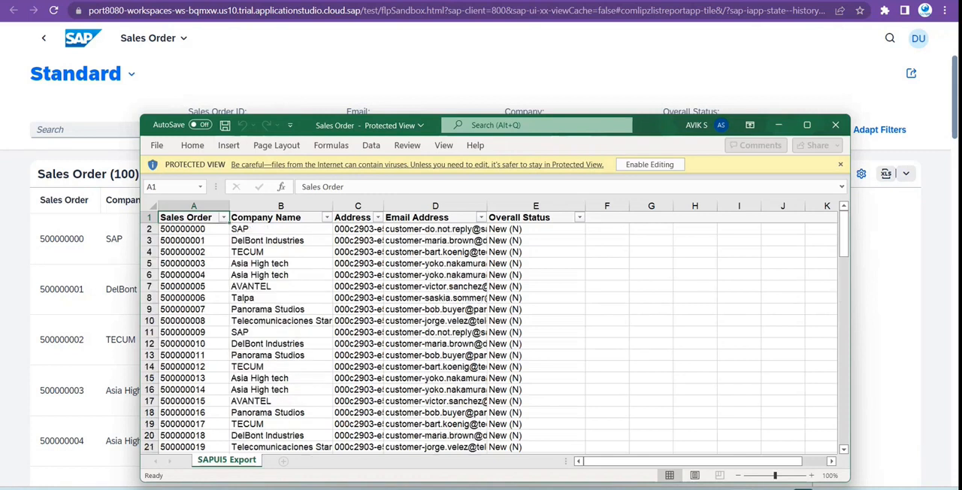
{"action": "left_click", "coordinate": [834, 124]}
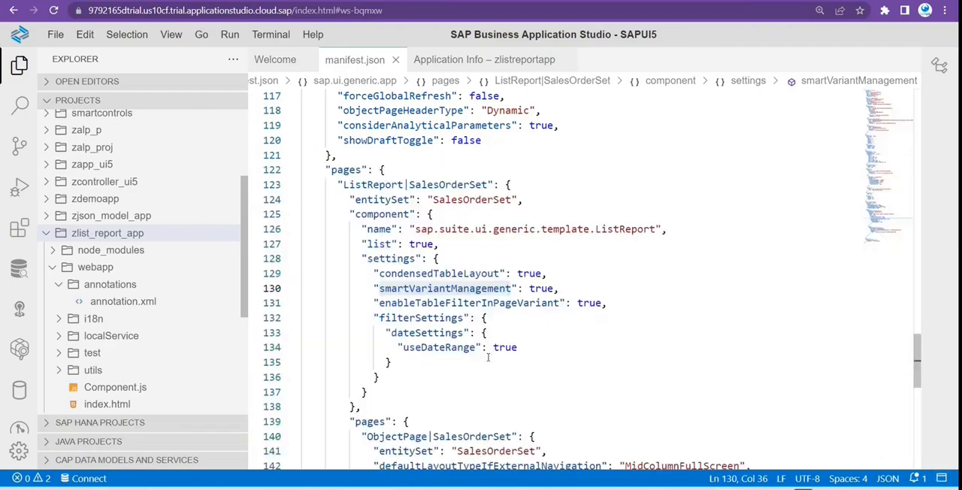
Examine the ListReport and ObjectPage settings for SalesOrderSet in the sap.ui.generic.app section of manifest.json, including filterSettings.
{"action": "scroll", "coordinate": [488, 358], "scroll_direction": "down", "scroll_amount": 3}
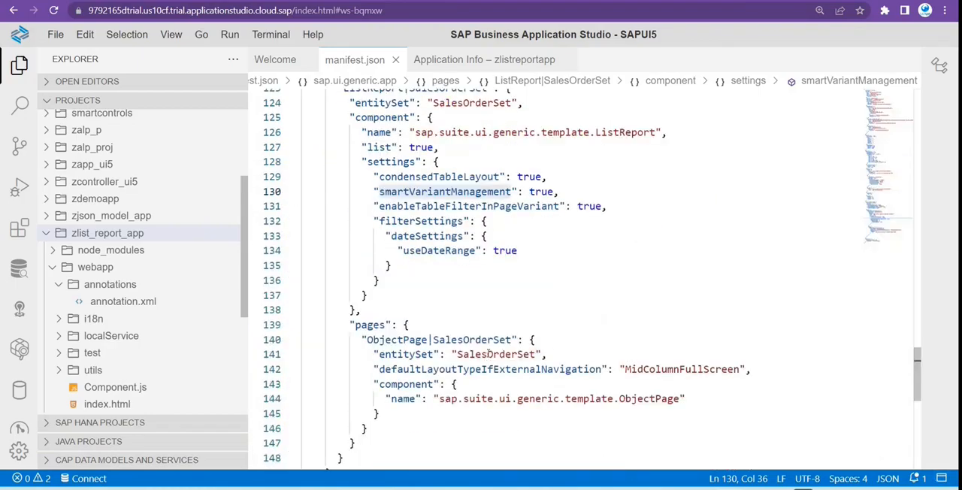
{"action": "scroll", "coordinate": [442, 370], "scroll_direction": "up", "scroll_amount": 3}
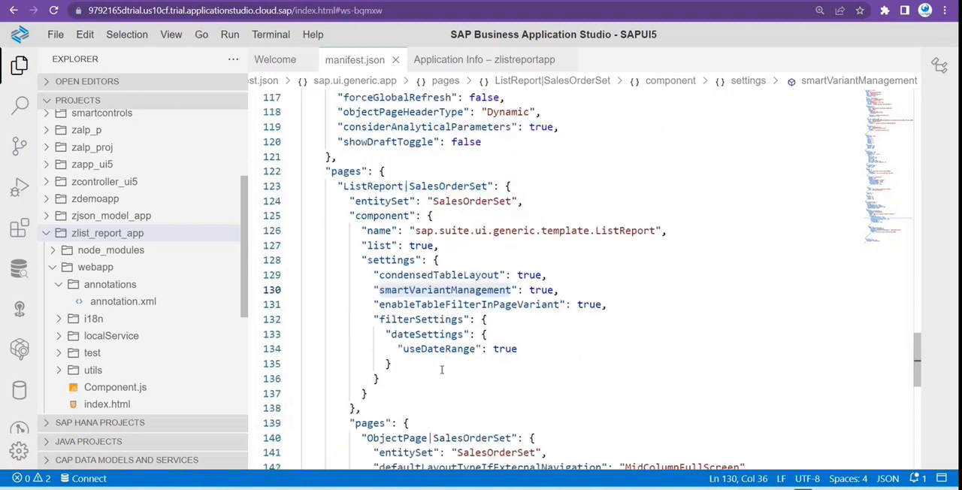
{"action": "double_click", "coordinate": [416, 319]}
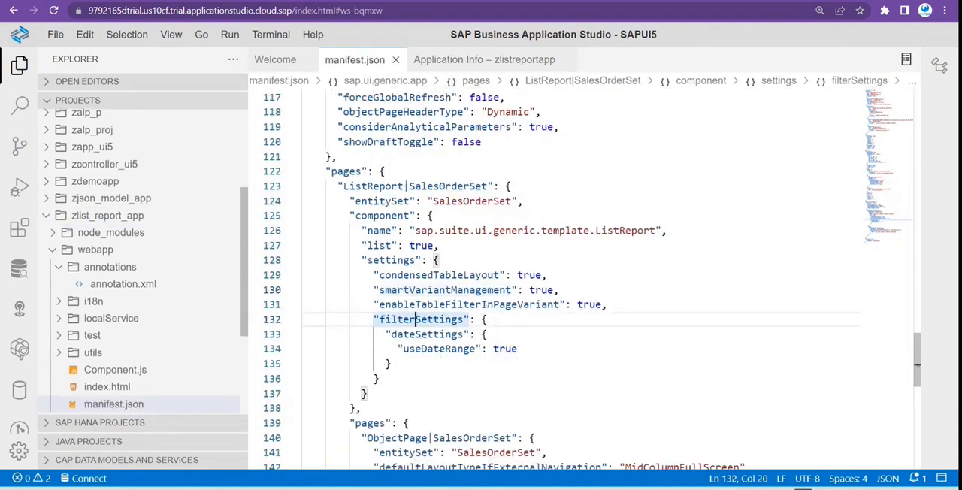
{"action": "scroll", "coordinate": [442, 354], "scroll_direction": "up", "scroll_amount": 1}
{"action": "scroll", "coordinate": [442, 354], "scroll_direction": "up", "scroll_amount": 1}
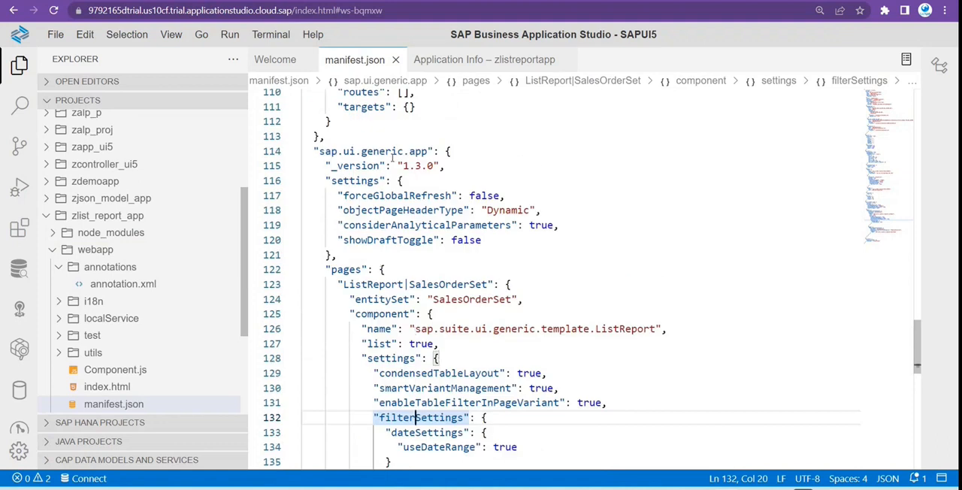
{"action": "scroll", "coordinate": [457, 335], "scroll_direction": "up", "scroll_amount": 2}
{"action": "scroll", "coordinate": [431, 415], "scroll_direction": "down", "scroll_amount": 6}
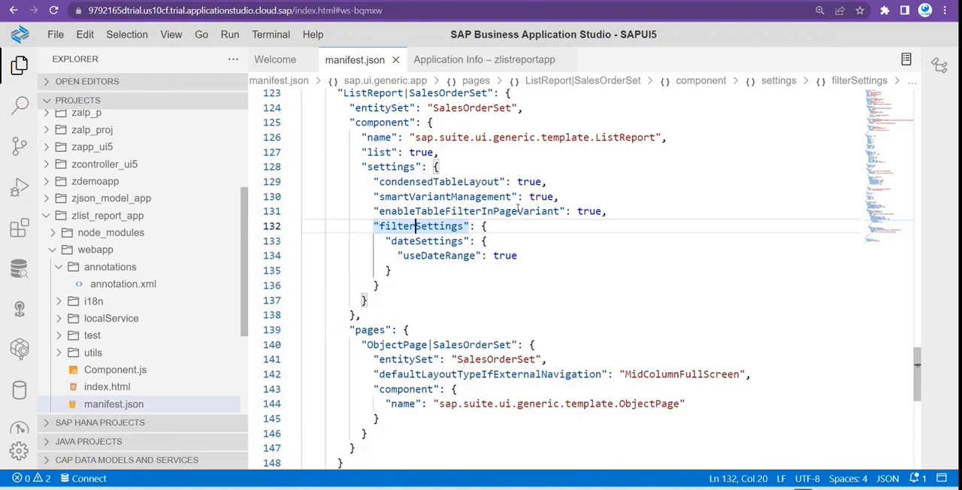
{"action": "scroll", "coordinate": [510, 334], "scroll_direction": "down", "scroll_amount": 5}
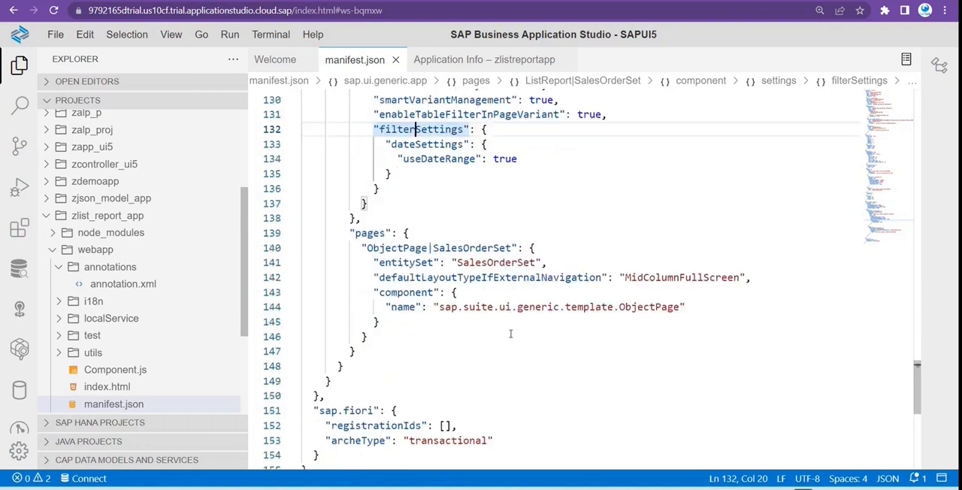
Look back through the models, content densities and sap.ui5 library dependencies in manifest.json.
{"action": "scroll", "coordinate": [515, 333], "scroll_direction": "up", "scroll_amount": 10}
{"action": "scroll", "coordinate": [531, 331], "scroll_direction": "up", "scroll_amount": 5}
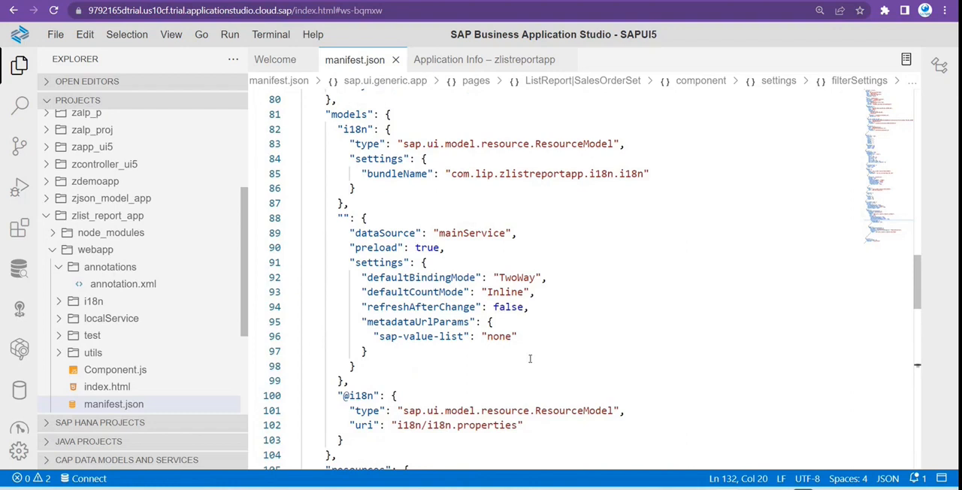
{"action": "scroll", "coordinate": [530, 358], "scroll_direction": "up", "scroll_amount": 4}
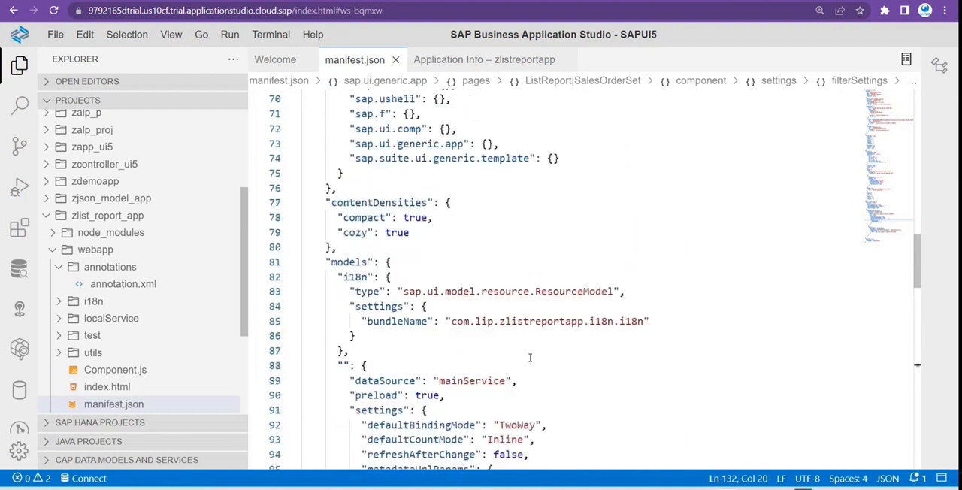
{"action": "scroll", "coordinate": [530, 358], "scroll_direction": "up", "scroll_amount": 3}
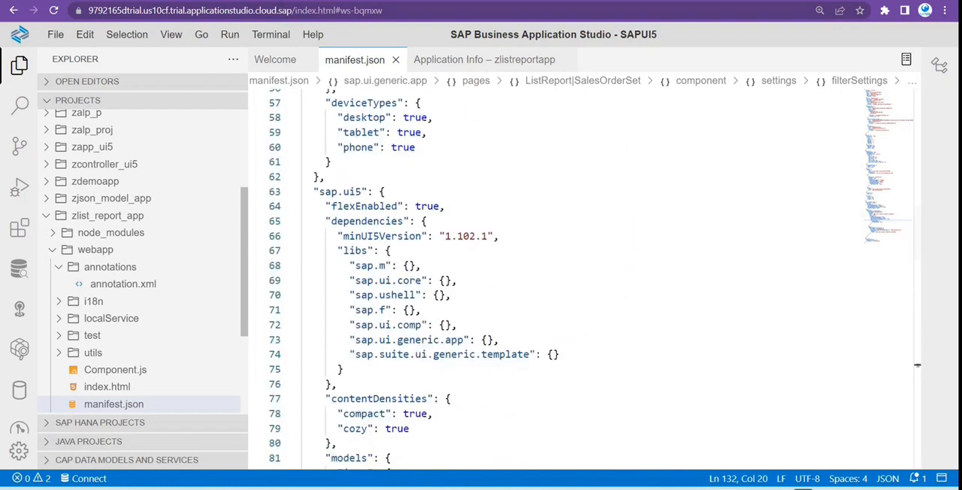